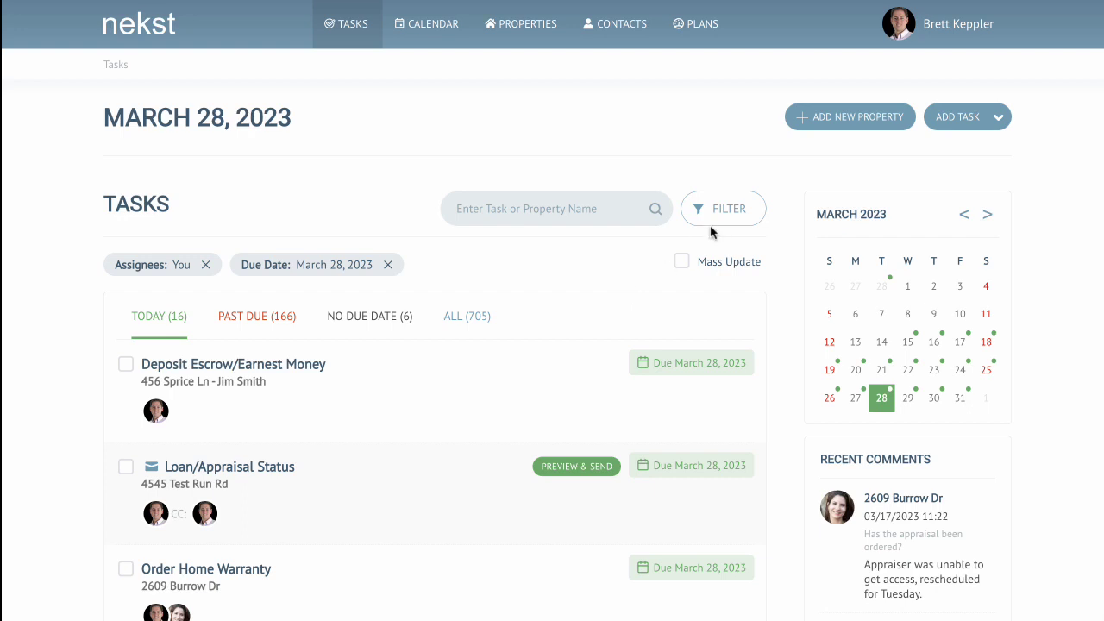
pyautogui.scroll(-1, 602, 304)
pyautogui.scroll(-1, 601, 303)
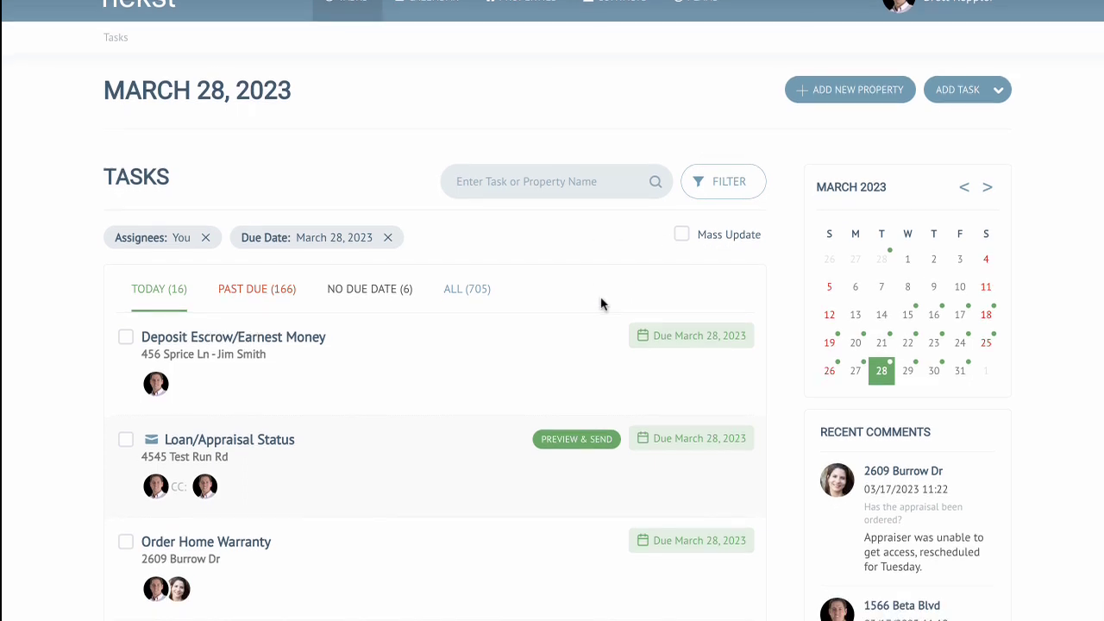
pyautogui.scroll(2, 662, 303)
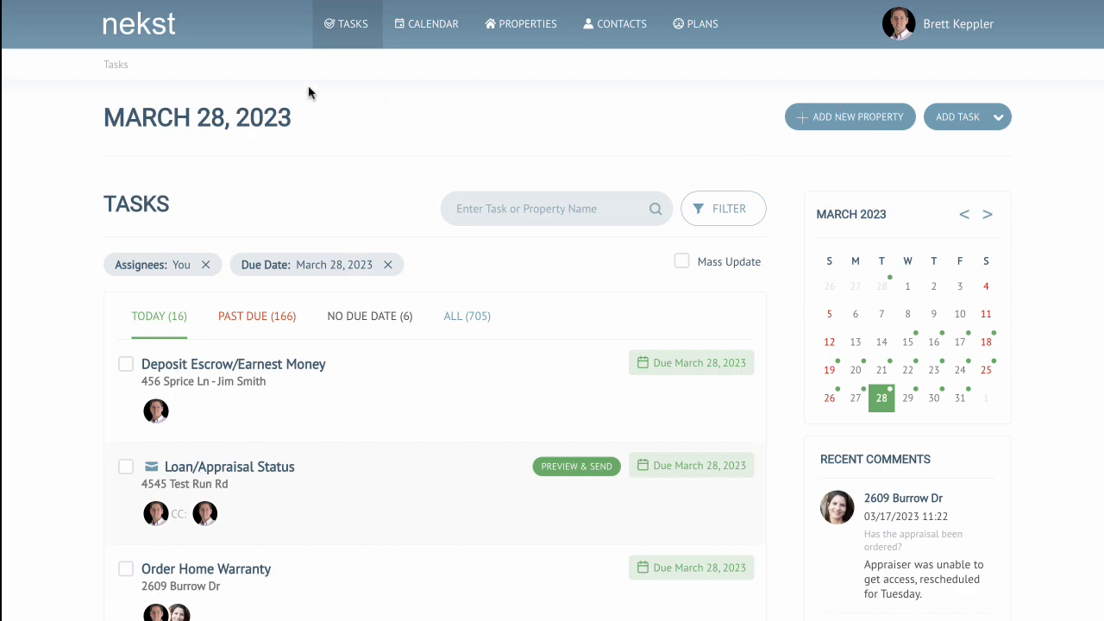
pyautogui.click(835, 117)
pyautogui.click(462, 167)
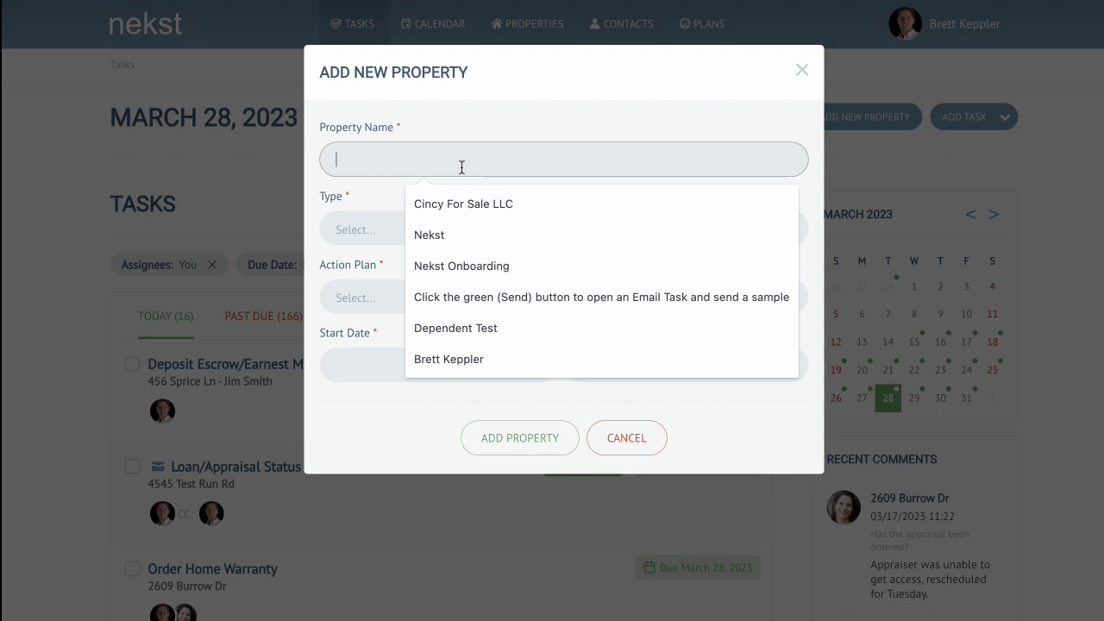
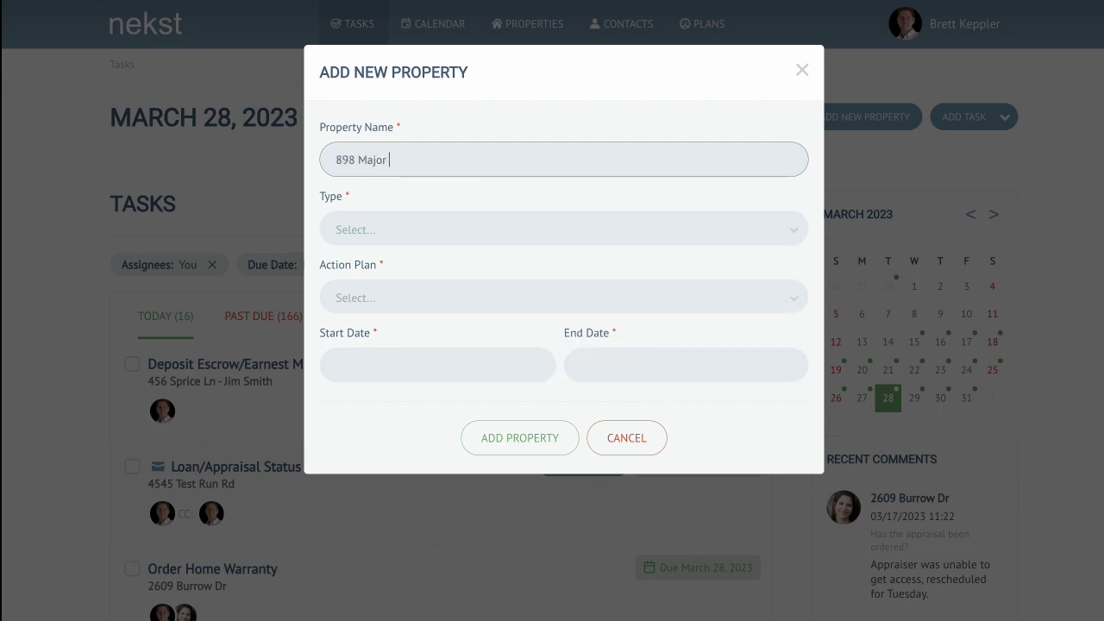
pyautogui.press('Tab')
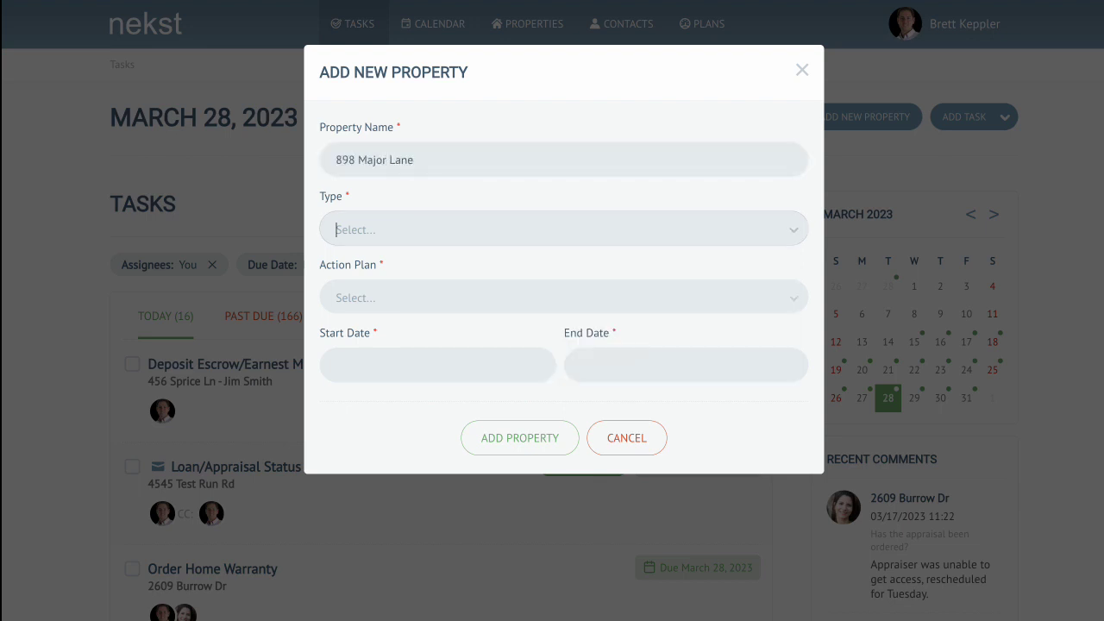
# Step: Set the property type to Pending Buyer and the action plan to Nekst 2.0 - Buyer Financing Closing Plan
pyautogui.click(439, 231)
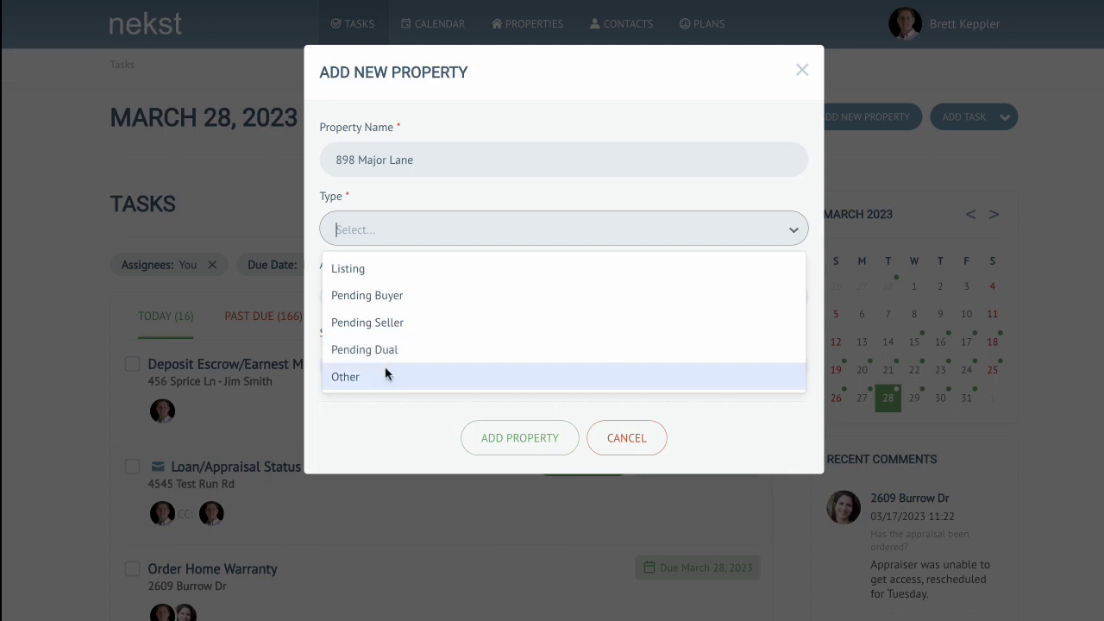
pyautogui.click(395, 300)
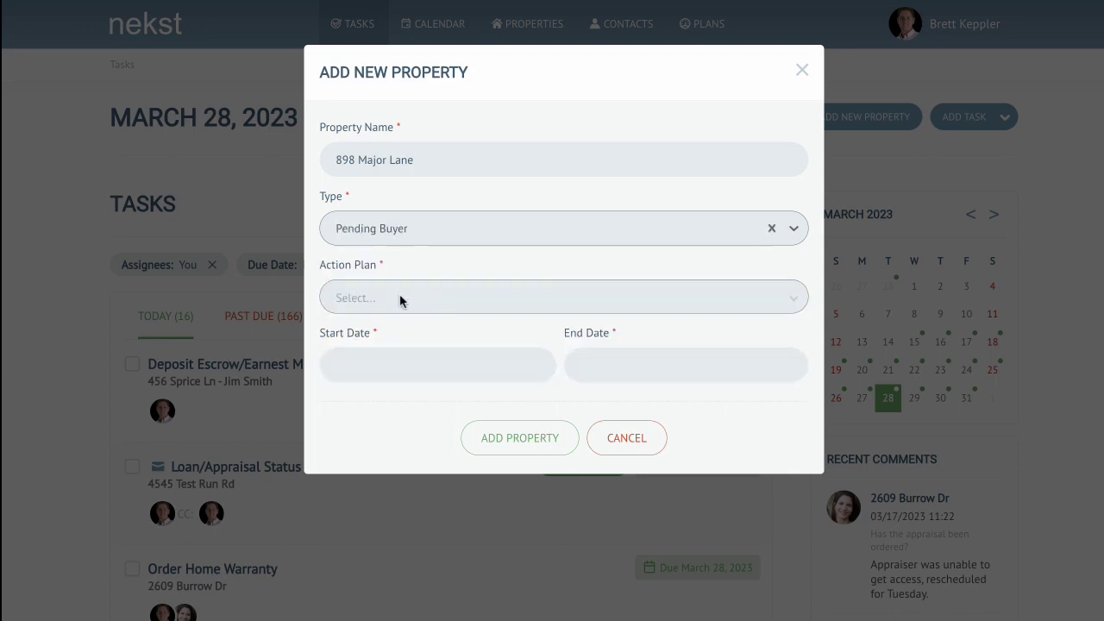
pyautogui.click(399, 299)
pyautogui.scroll(-3, 478, 432)
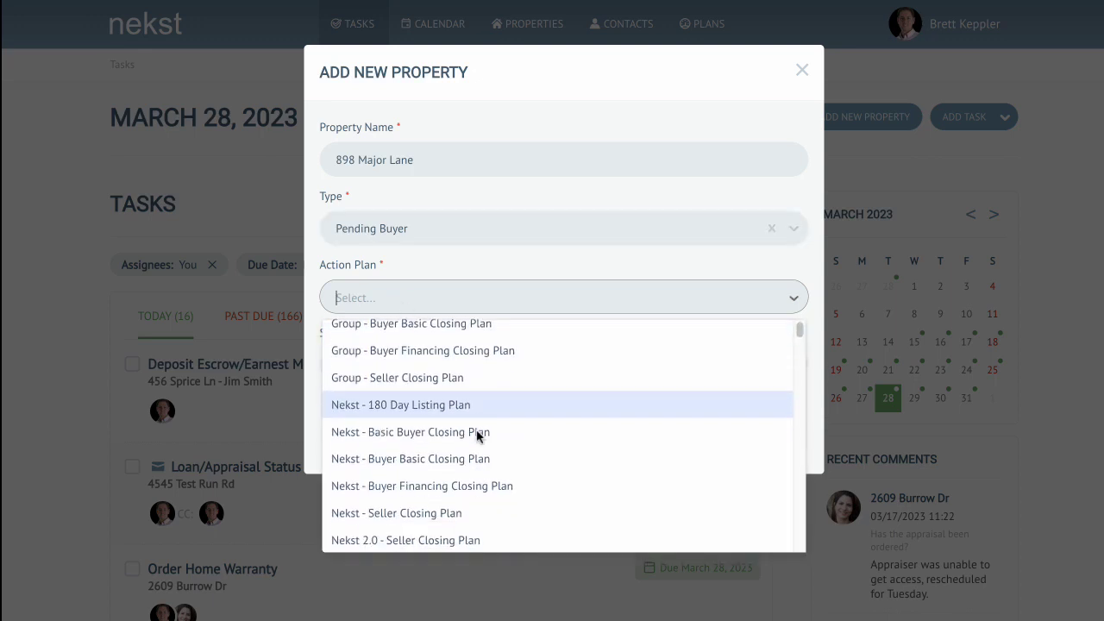
pyautogui.scroll(-3, 478, 437)
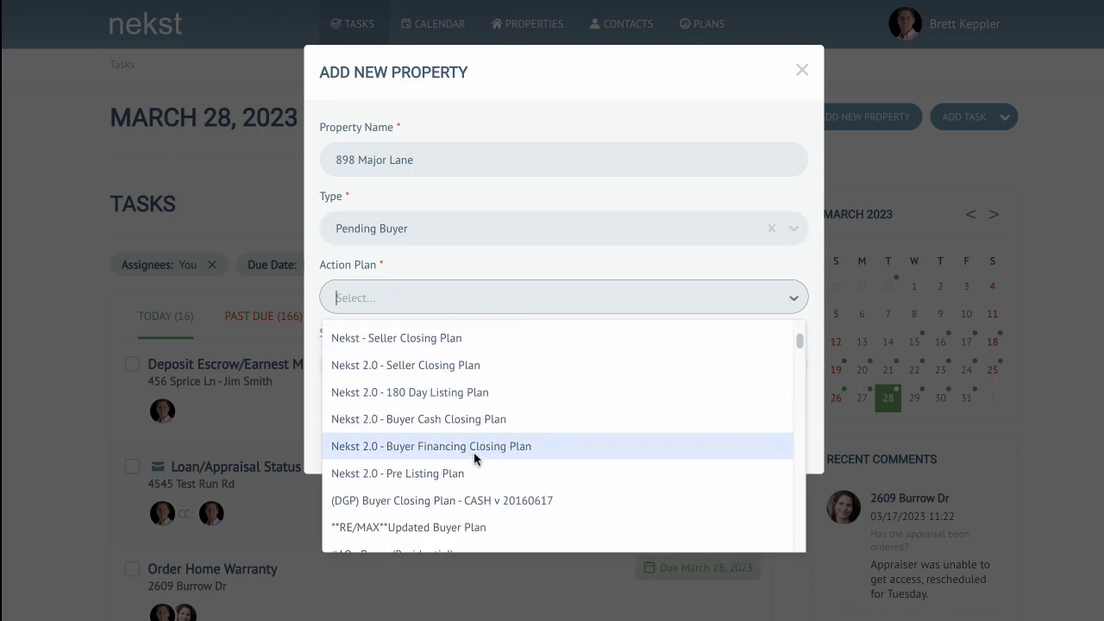
pyautogui.click(475, 456)
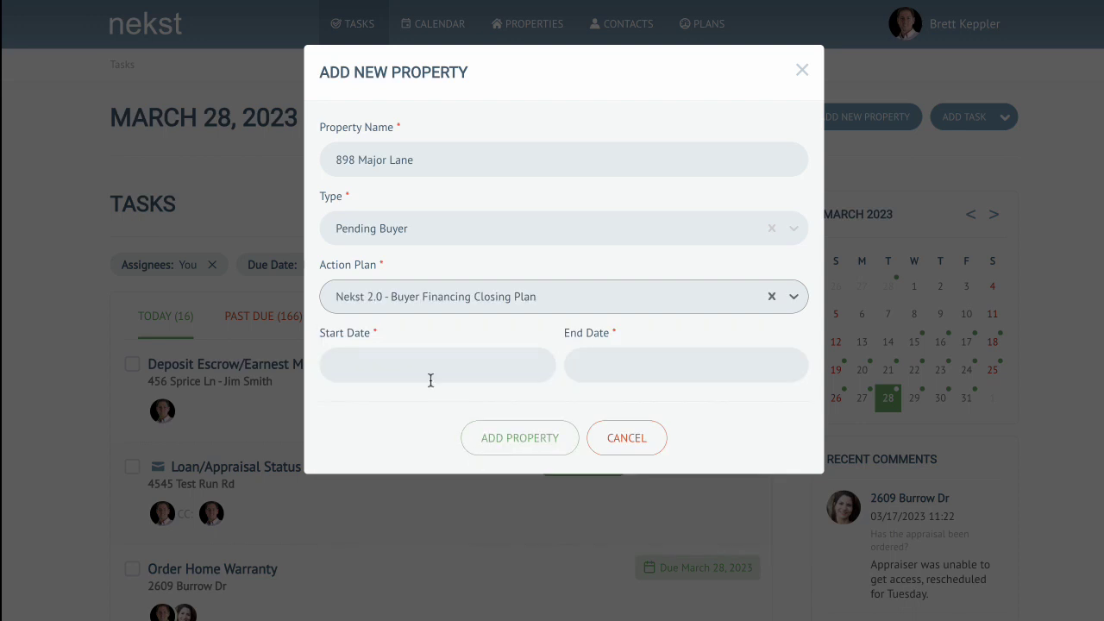
# Step: Set the start date to 03/28/2023 and the end date to 04/28/2023, and add the property
pyautogui.click(347, 367)
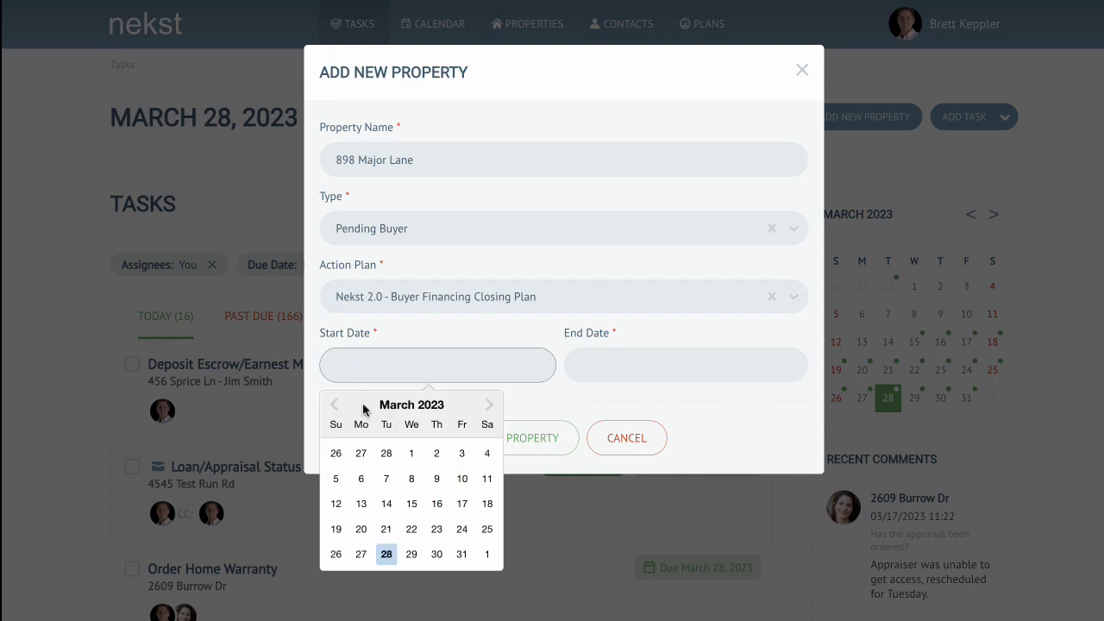
pyautogui.click(387, 555)
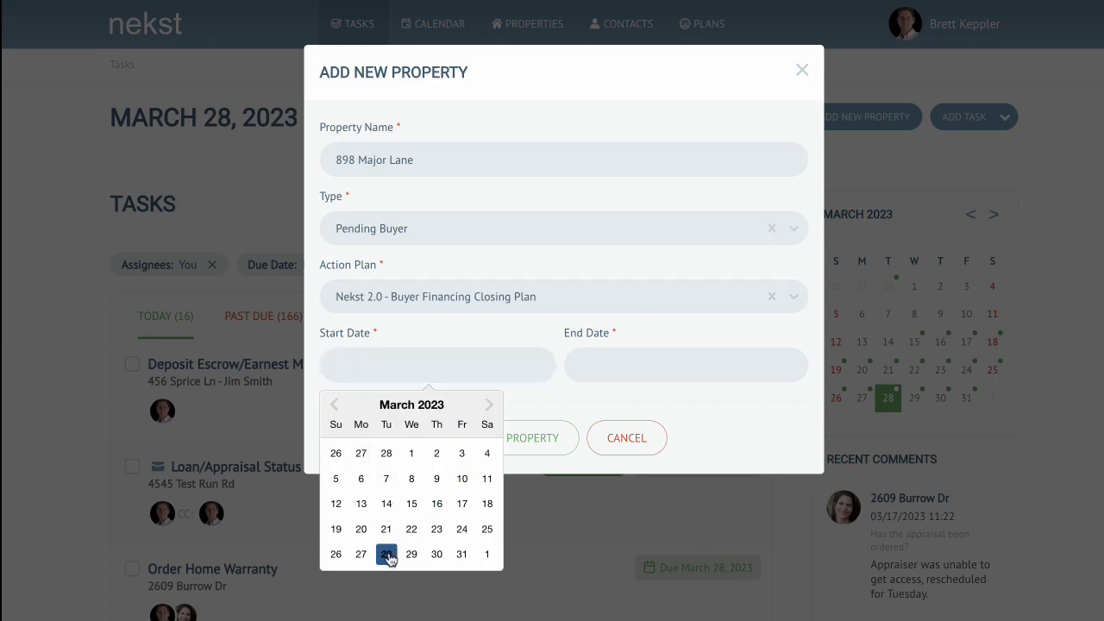
pyautogui.click(621, 360)
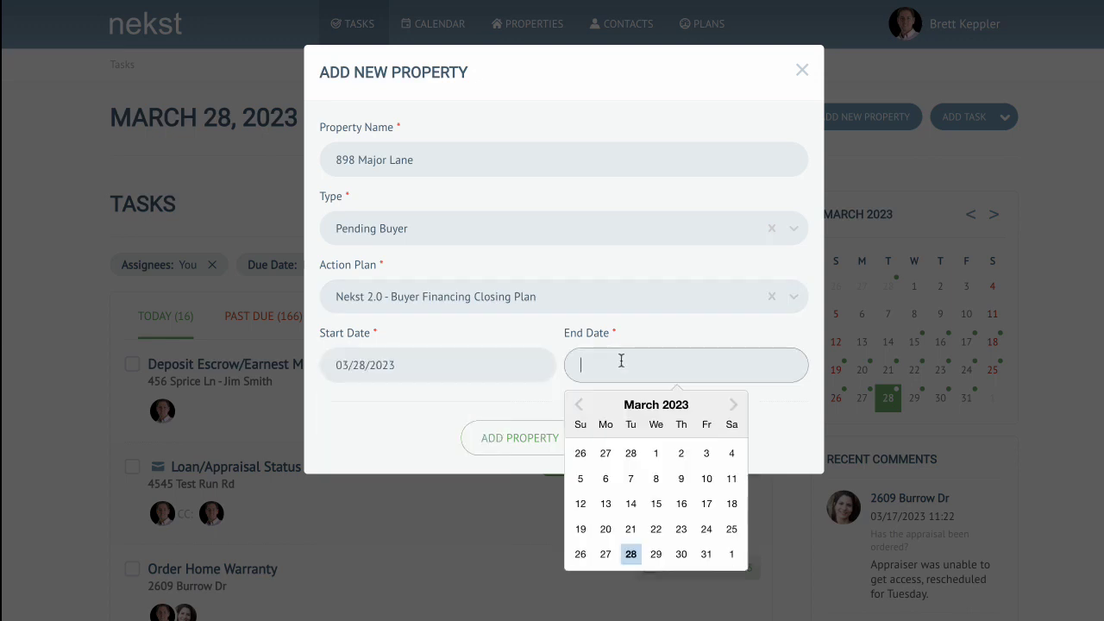
pyautogui.click(731, 407)
pyautogui.click(702, 556)
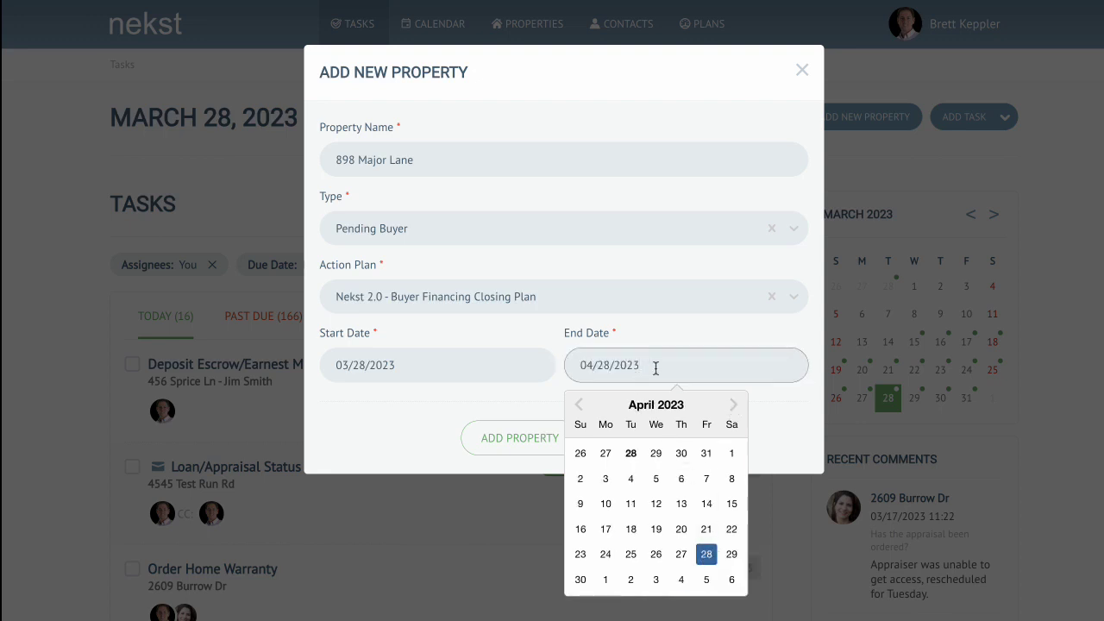
pyautogui.click(678, 326)
pyautogui.click(505, 440)
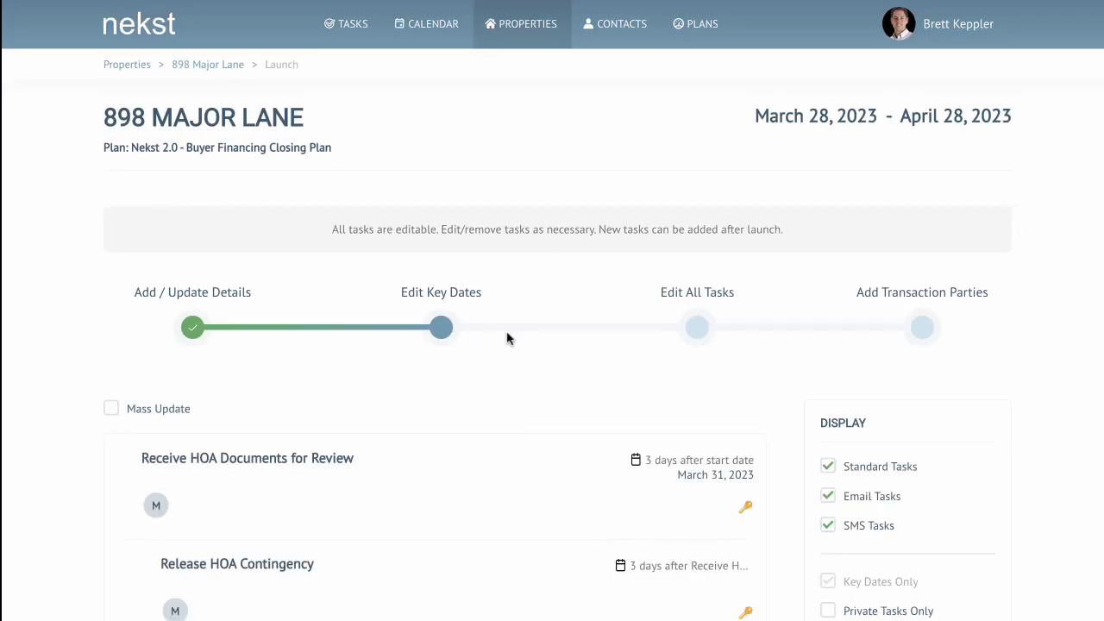
# Step: Mass-delete the Deliver Inspection Findings Addendum and Resolve Inspection Contingency key-date tasks, then turn off mass update
pyautogui.scroll(-2, 514, 345)
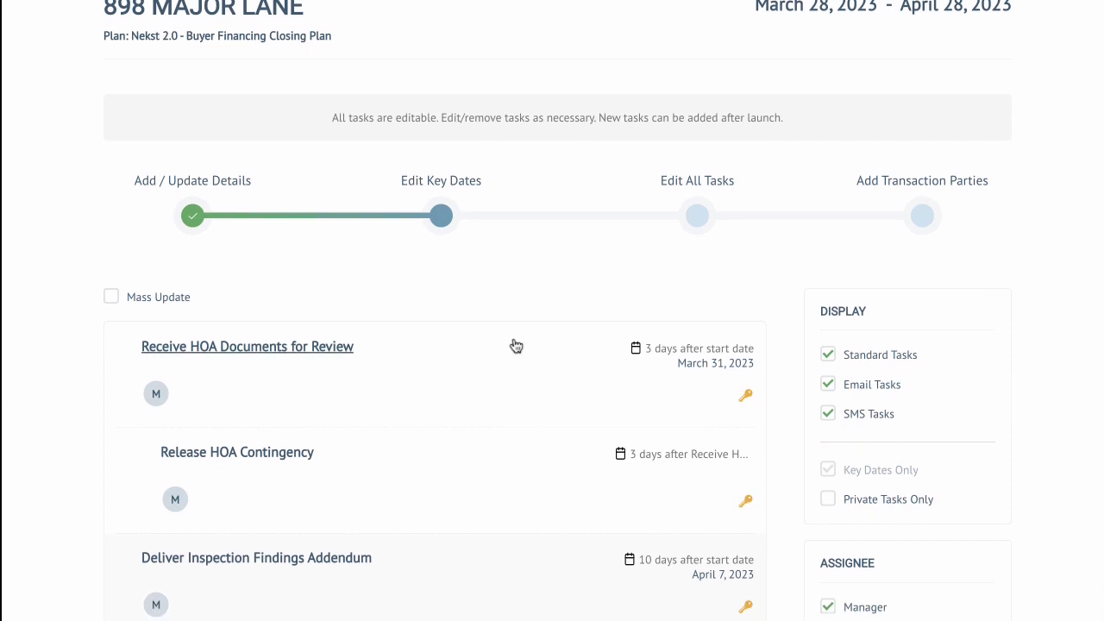
pyautogui.scroll(-3, 502, 305)
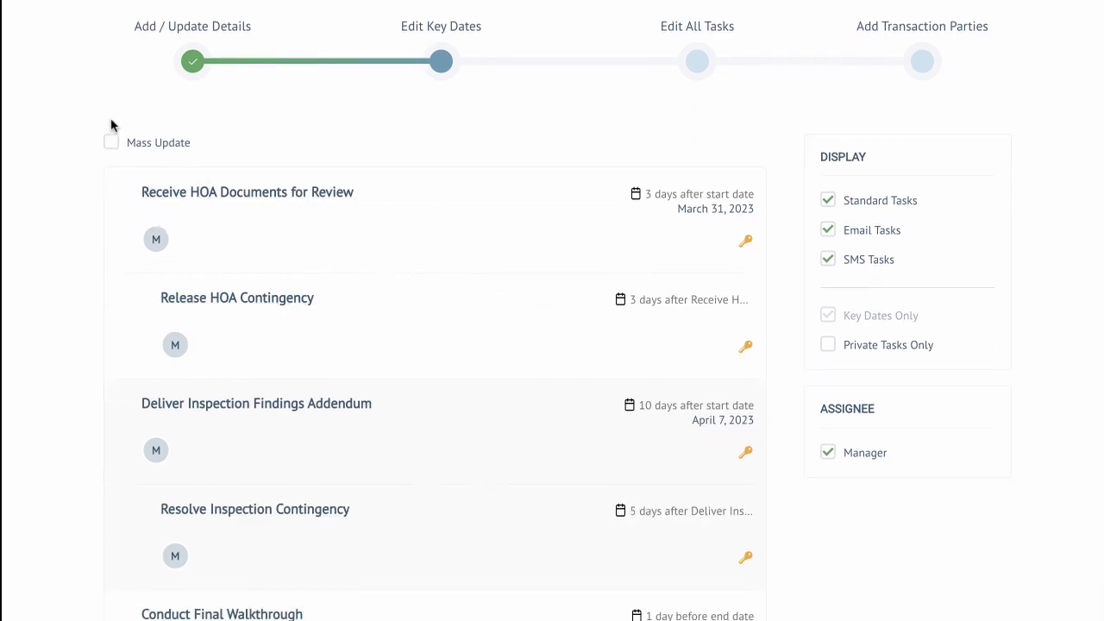
pyautogui.click(111, 145)
pyautogui.scroll(-3, 247, 279)
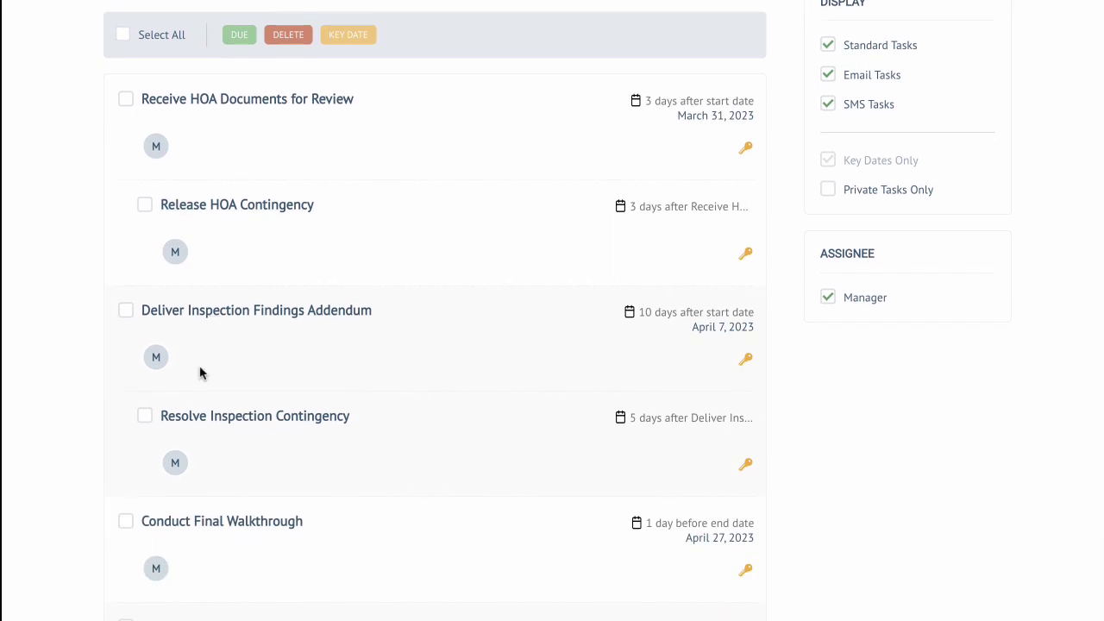
pyautogui.click(128, 311)
pyautogui.click(144, 416)
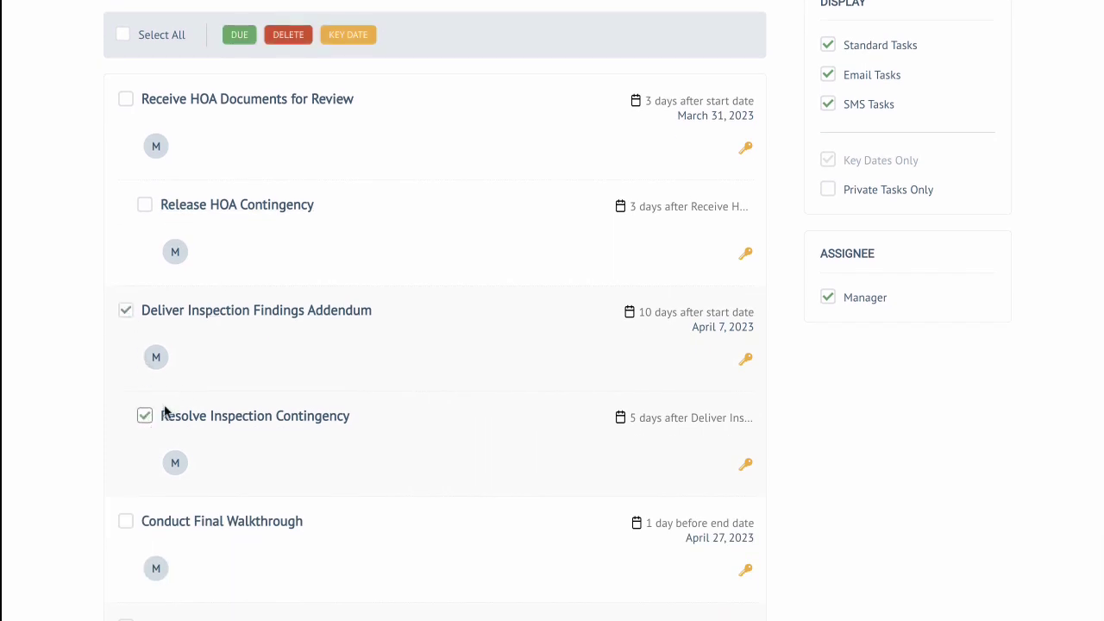
pyautogui.scroll(4, 347, 285)
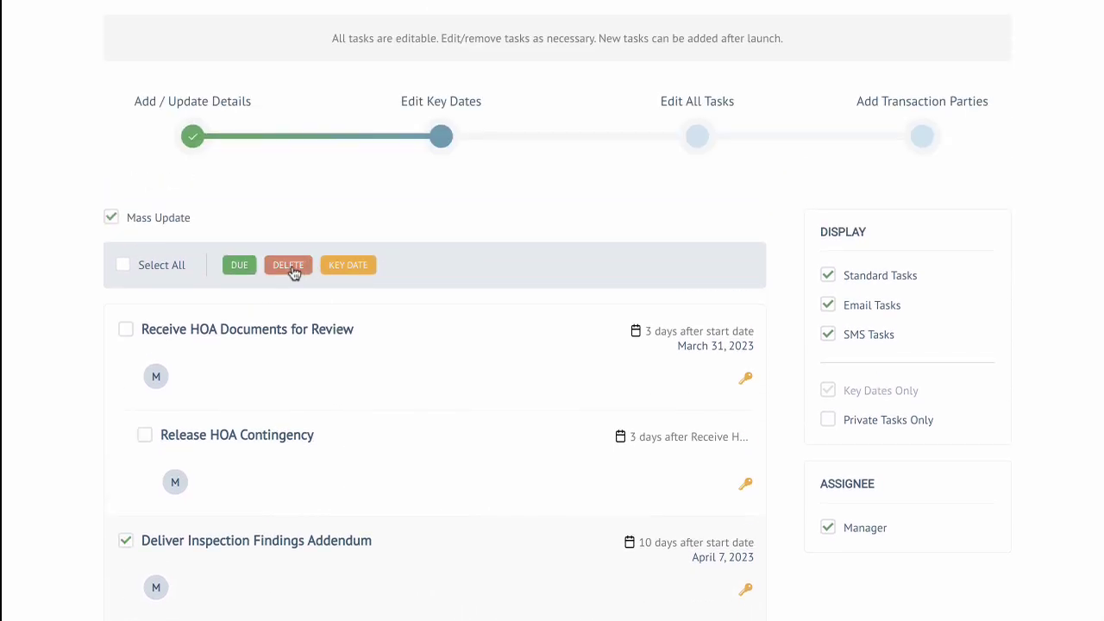
pyautogui.click(290, 268)
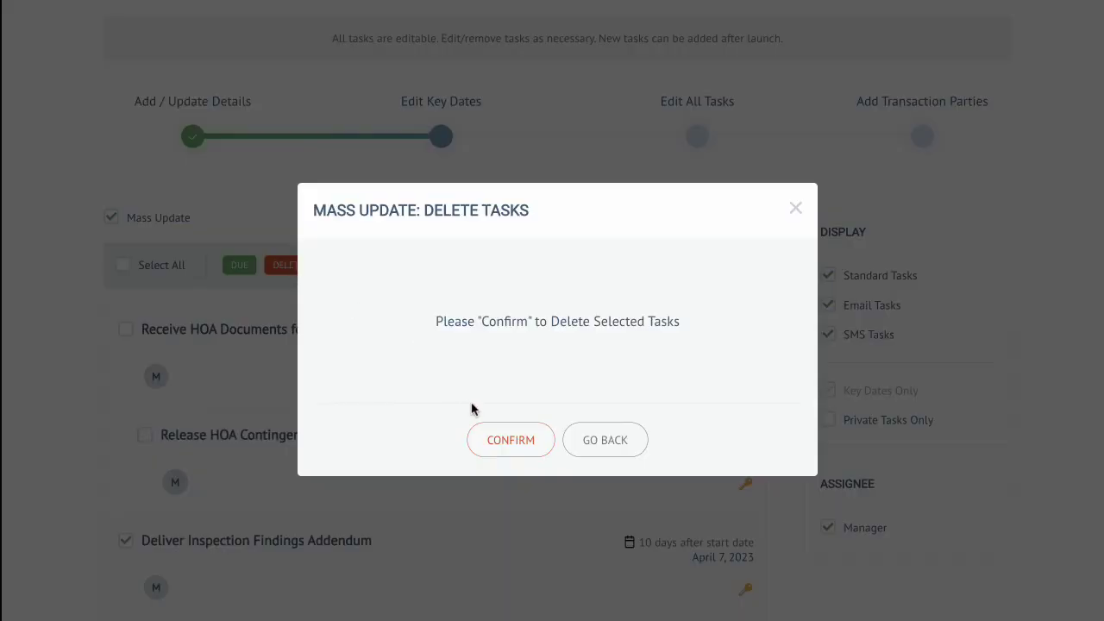
pyautogui.click(495, 445)
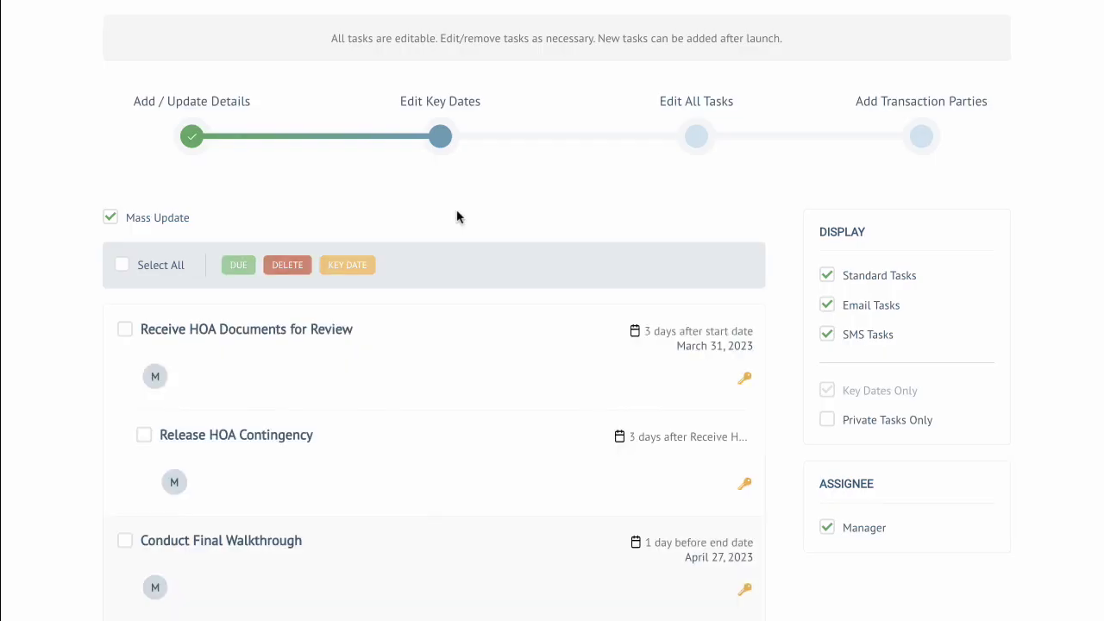
pyautogui.click(111, 218)
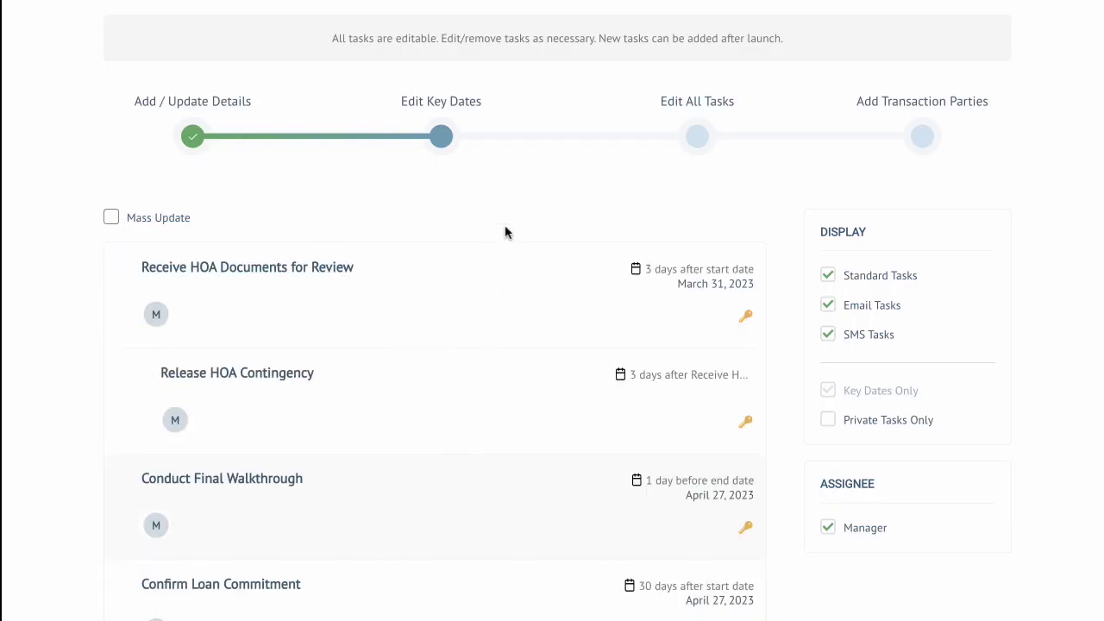
# Step: Advance to the Edit All Tasks stage and review the plan's task list
pyautogui.click(699, 138)
pyautogui.scroll(-3, 552, 345)
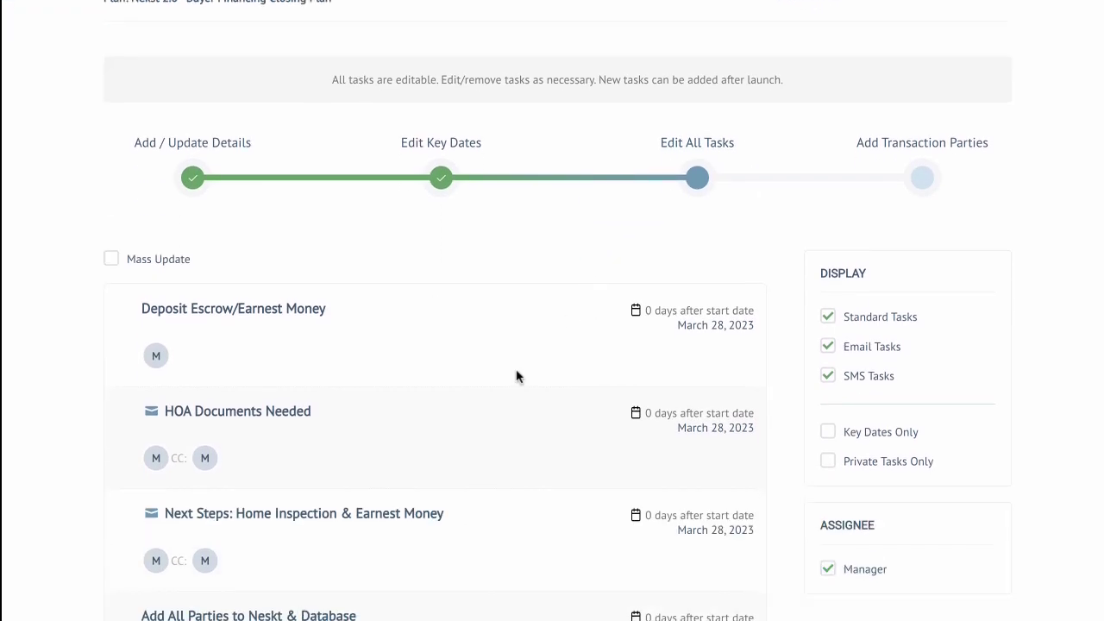
pyautogui.scroll(-3, 517, 375)
pyautogui.scroll(-1, 467, 353)
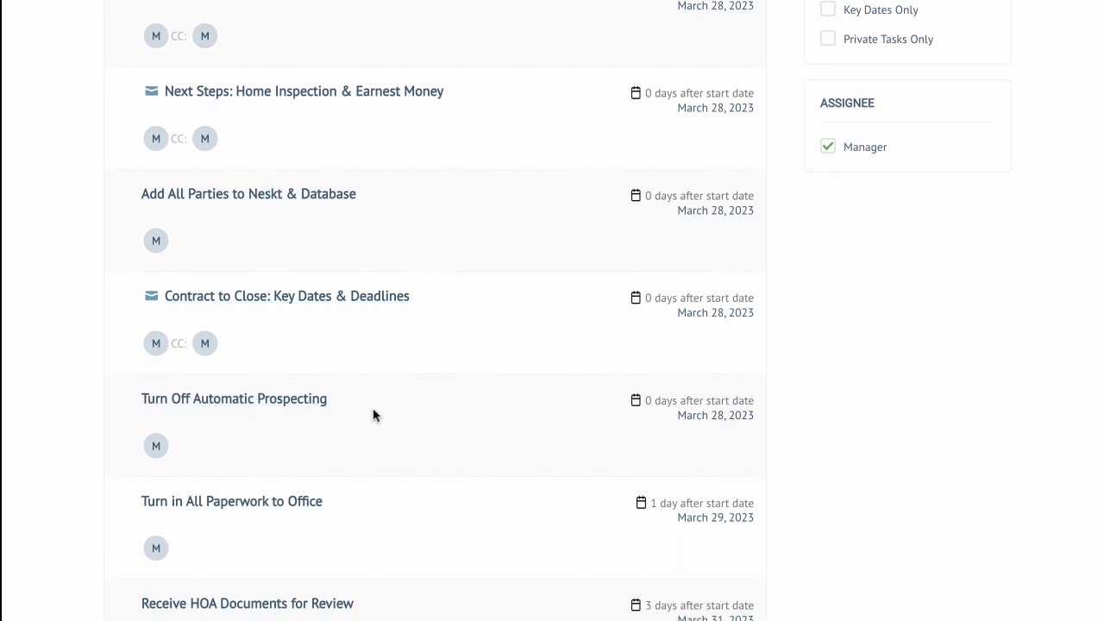
pyautogui.scroll(-4, 441, 426)
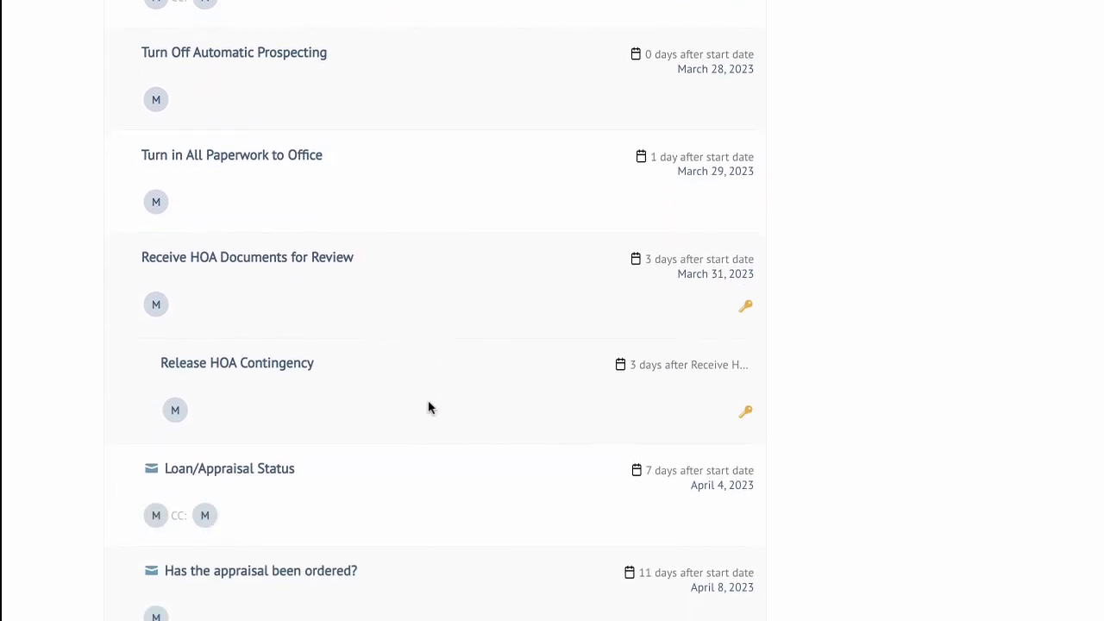
pyautogui.scroll(-3, 429, 407)
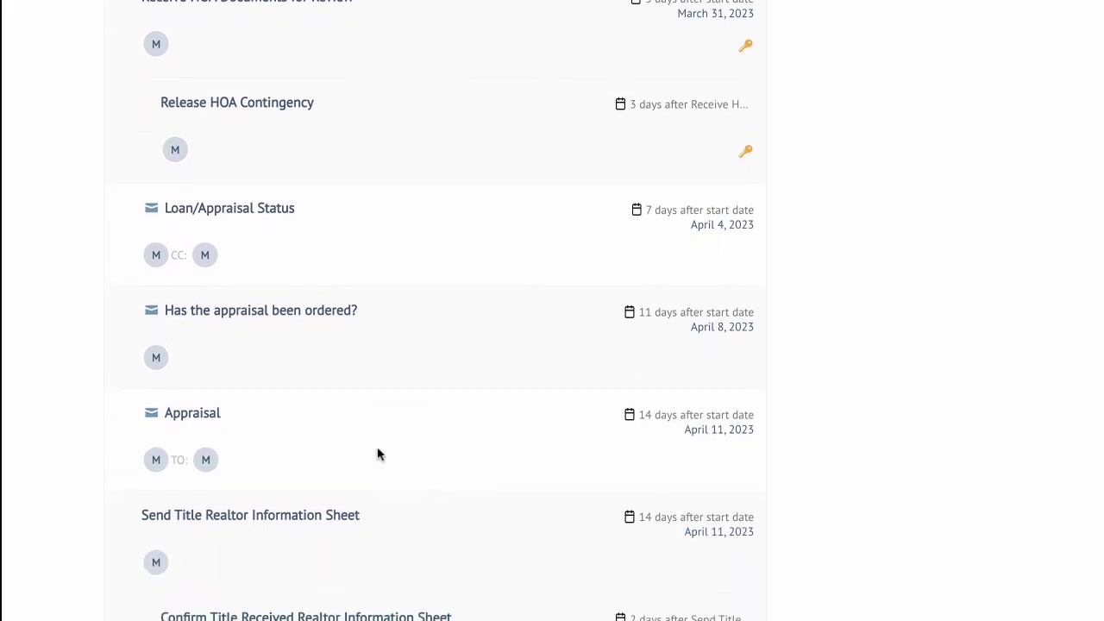
pyautogui.scroll(15, 438, 437)
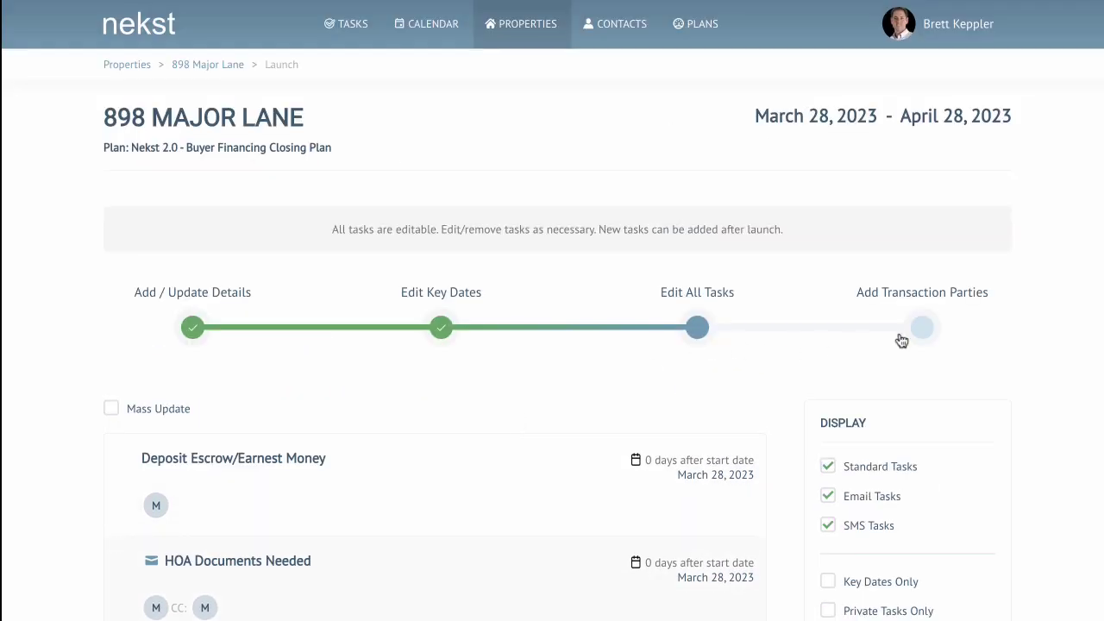
# Step: Advance to Add Transaction Parties and add a team member with the Transaction Coordinator role
pyautogui.click(926, 327)
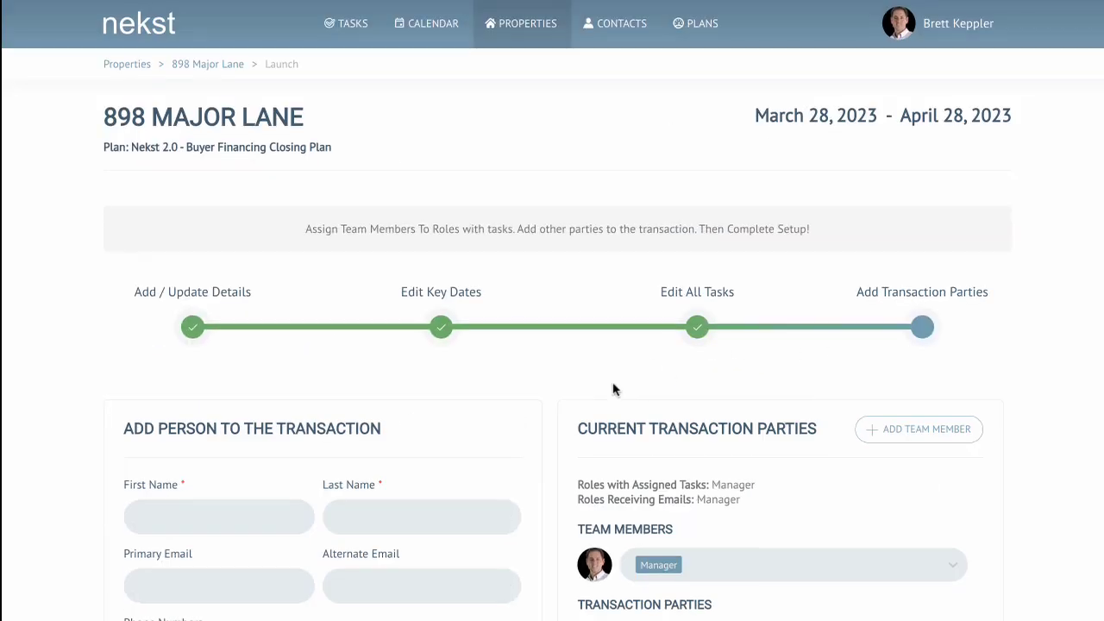
pyautogui.scroll(-3, 645, 381)
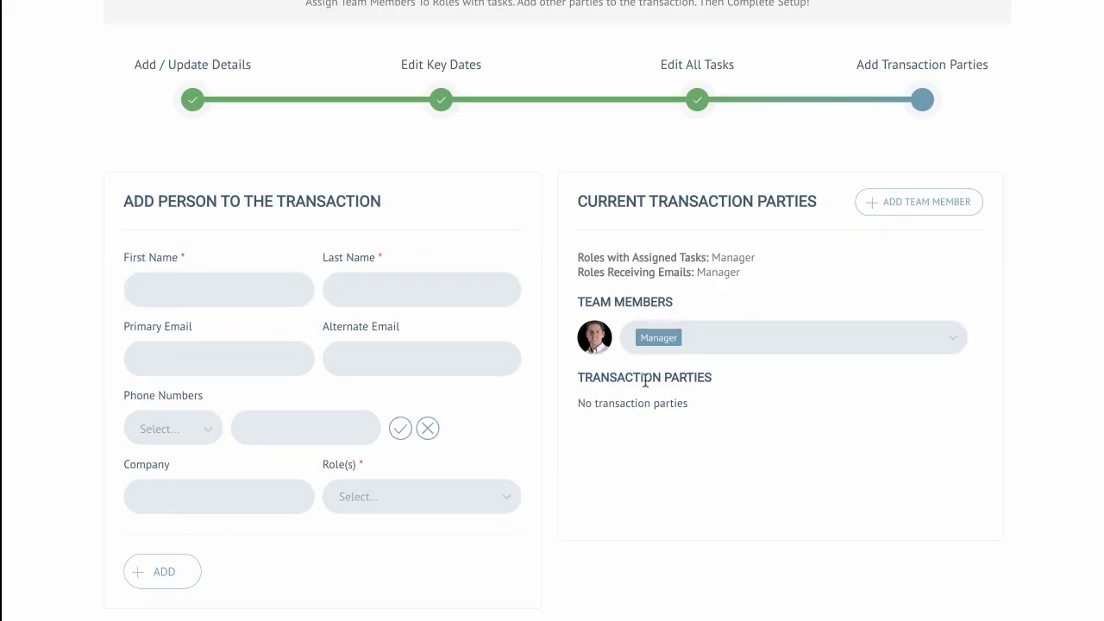
pyautogui.click(889, 204)
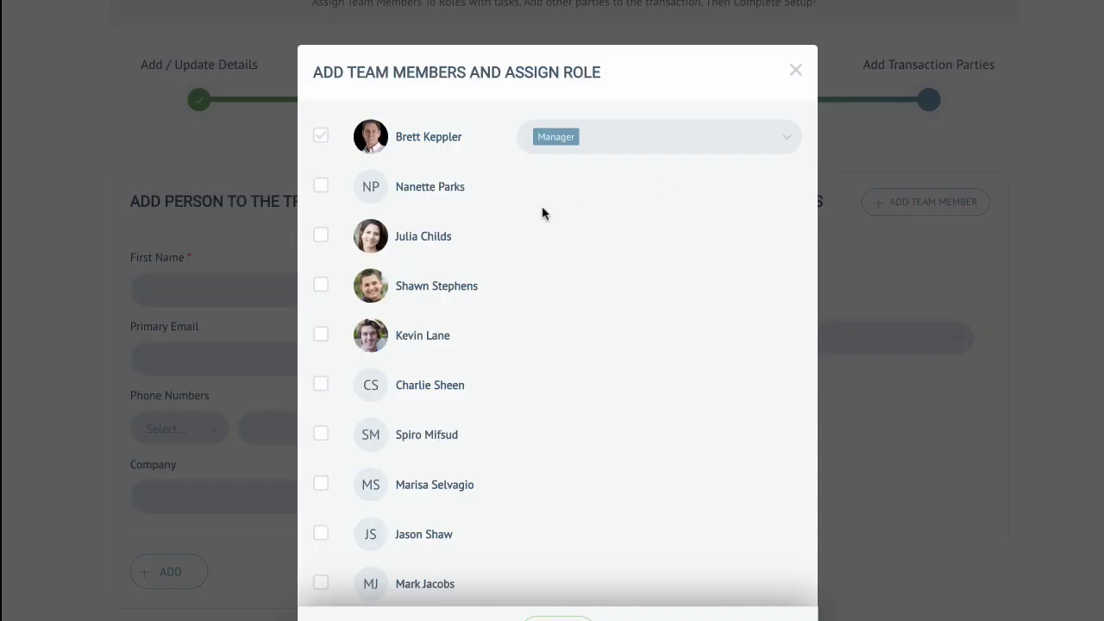
pyautogui.click(320, 235)
pyautogui.click(572, 238)
pyautogui.scroll(-5, 619, 421)
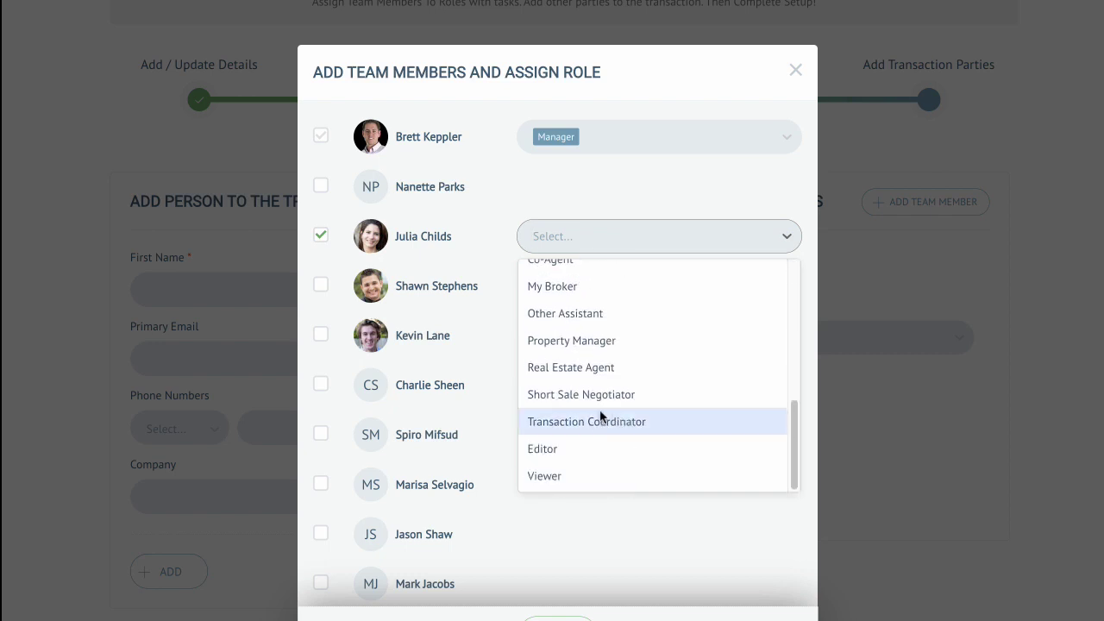
pyautogui.click(599, 418)
pyautogui.click(716, 201)
pyautogui.scroll(-2, 615, 383)
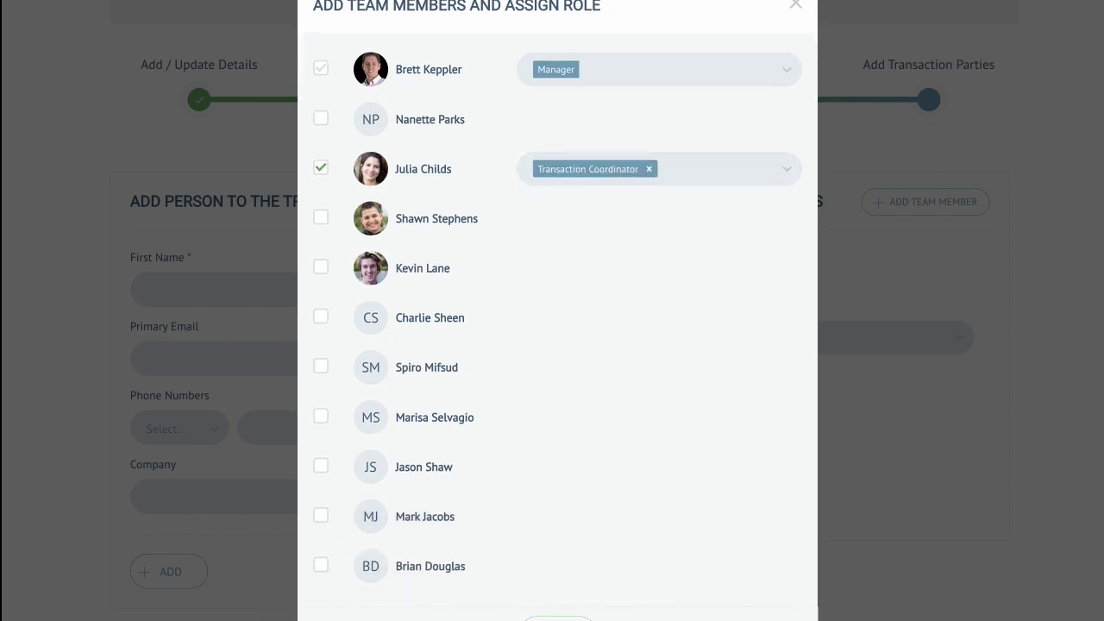
pyautogui.click(559, 619)
# Step: Add a transaction party with the person's first and last name, primary e-mail, and the Lender role
pyautogui.click(183, 283)
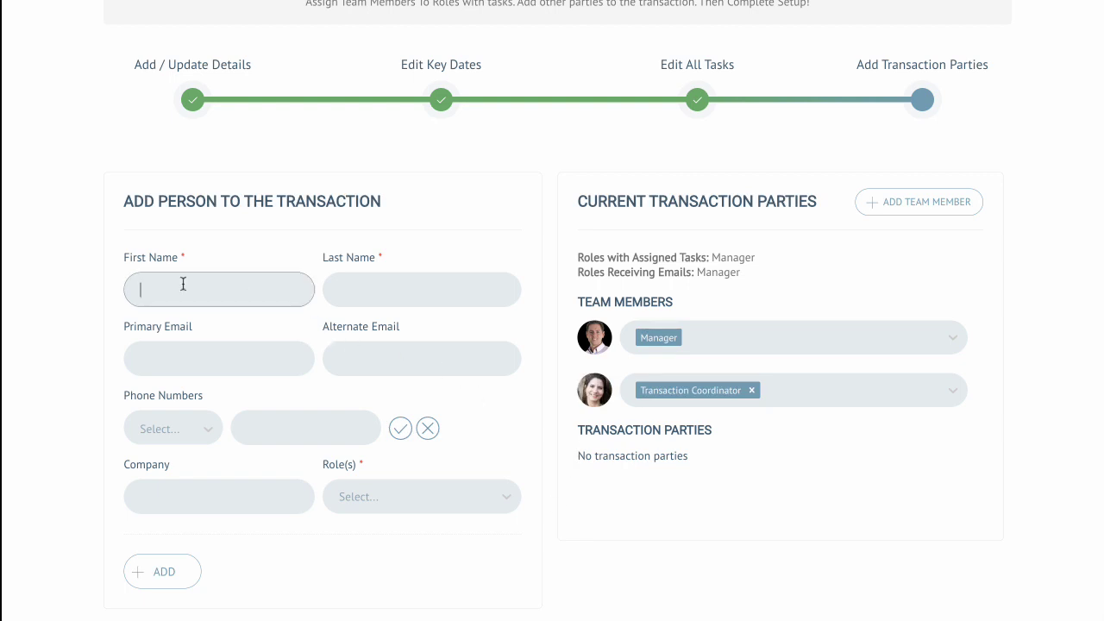
pyautogui.press('Tab')
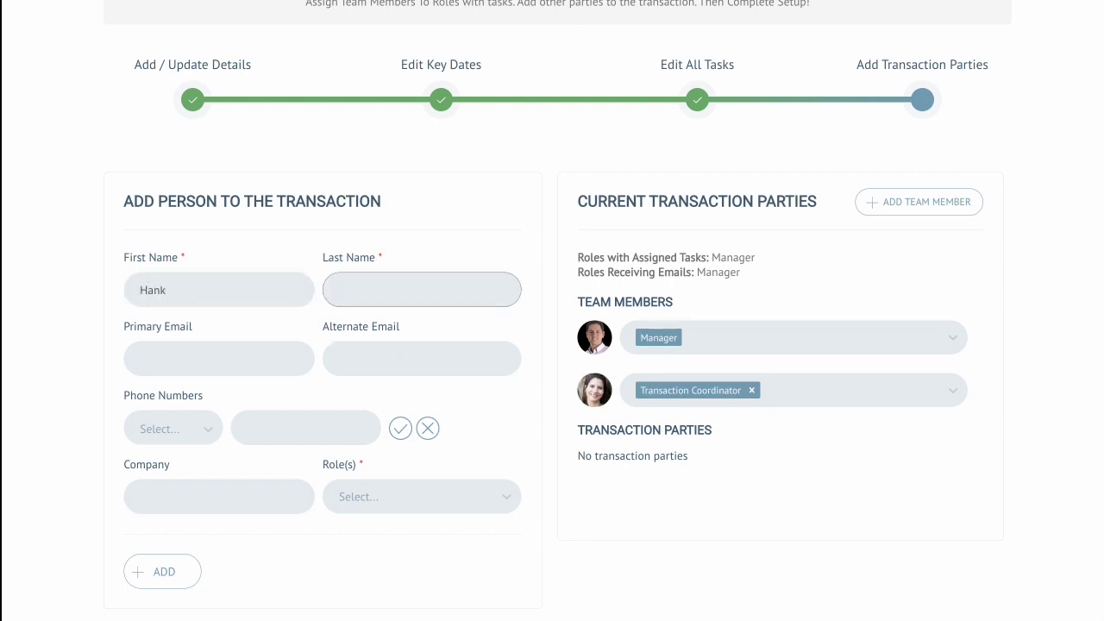
pyautogui.write('Moody')
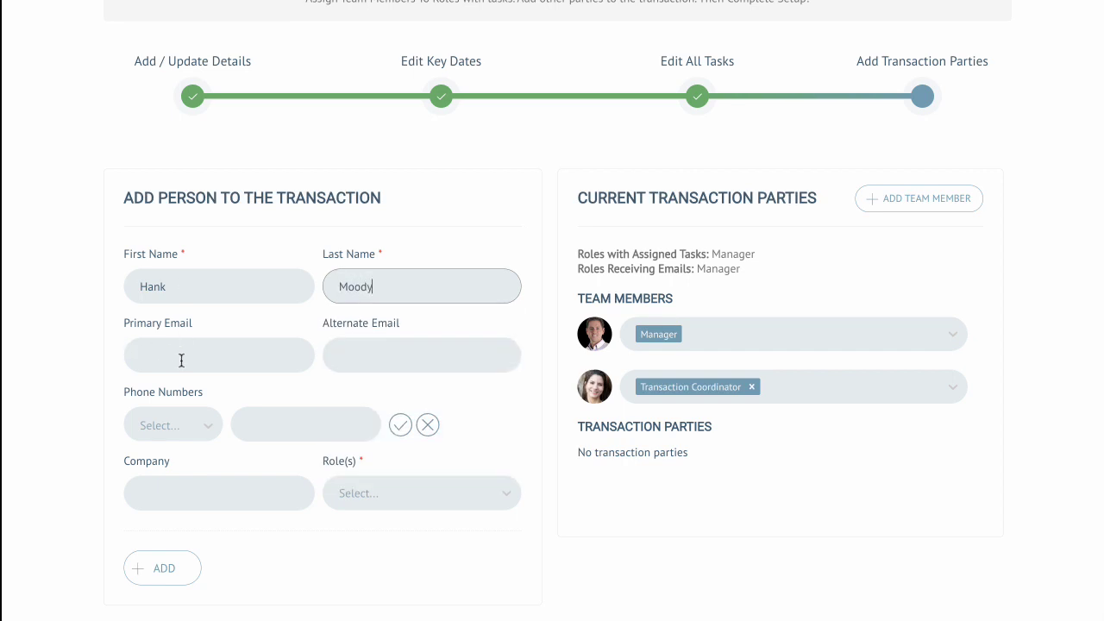
pyautogui.click(181, 360)
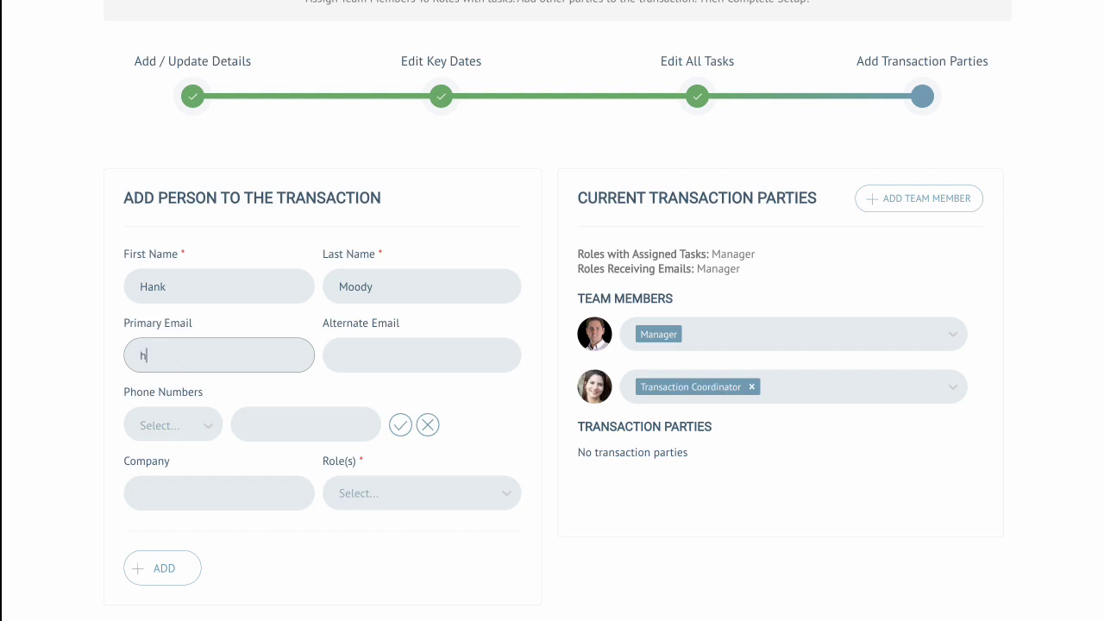
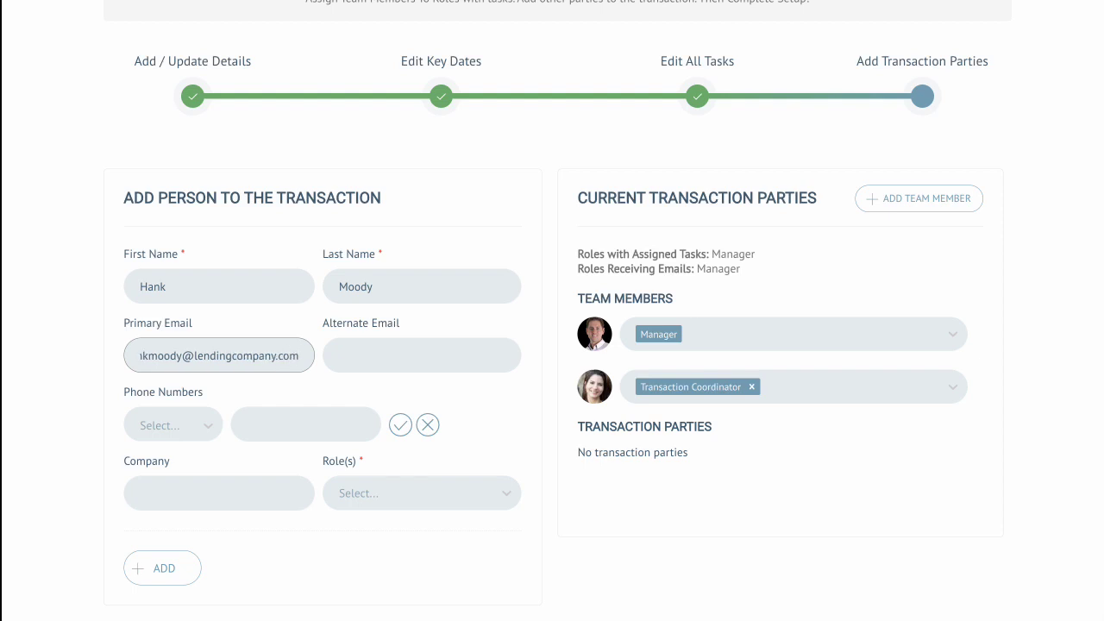
pyautogui.click(404, 507)
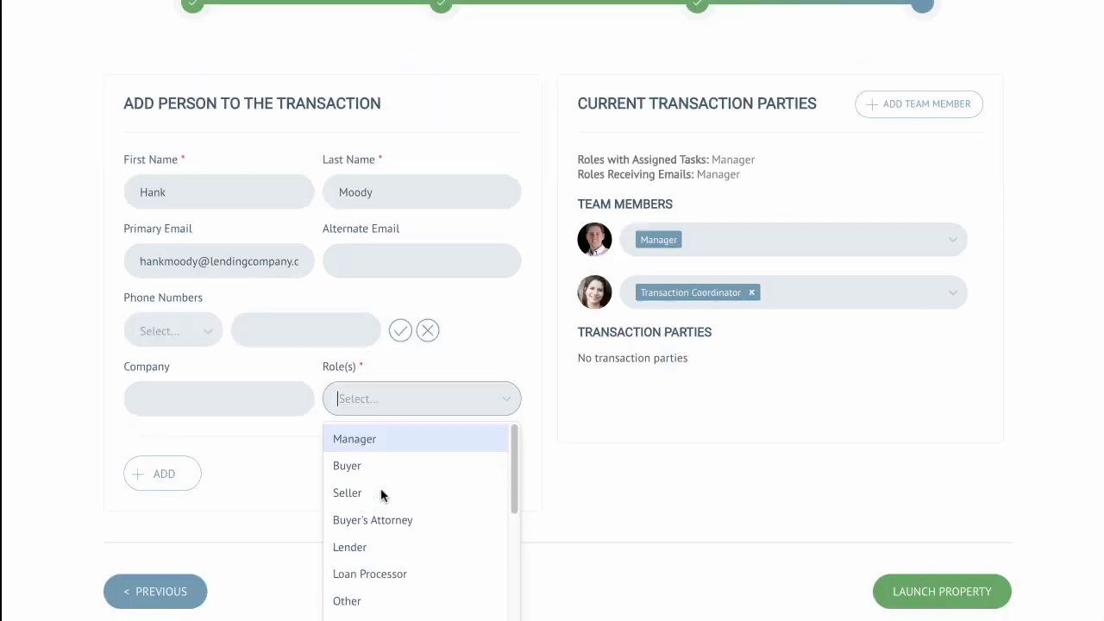
pyautogui.click(374, 540)
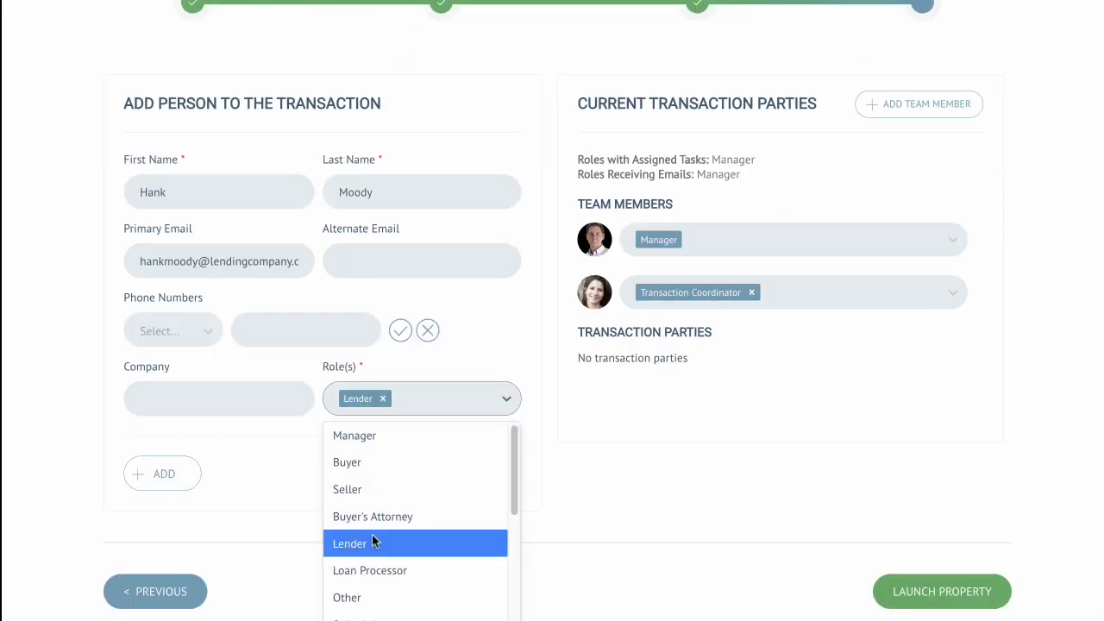
pyautogui.click(702, 542)
pyautogui.click(165, 476)
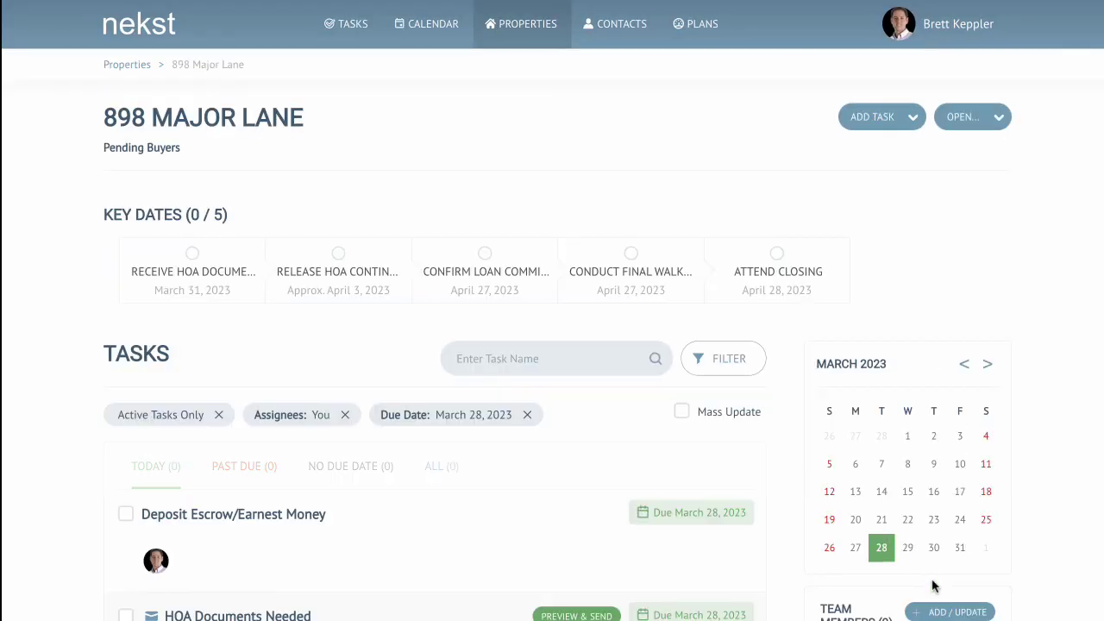
# Step: Review the property's task list, switching from today's tasks to all tasks
pyautogui.scroll(-2, 602, 339)
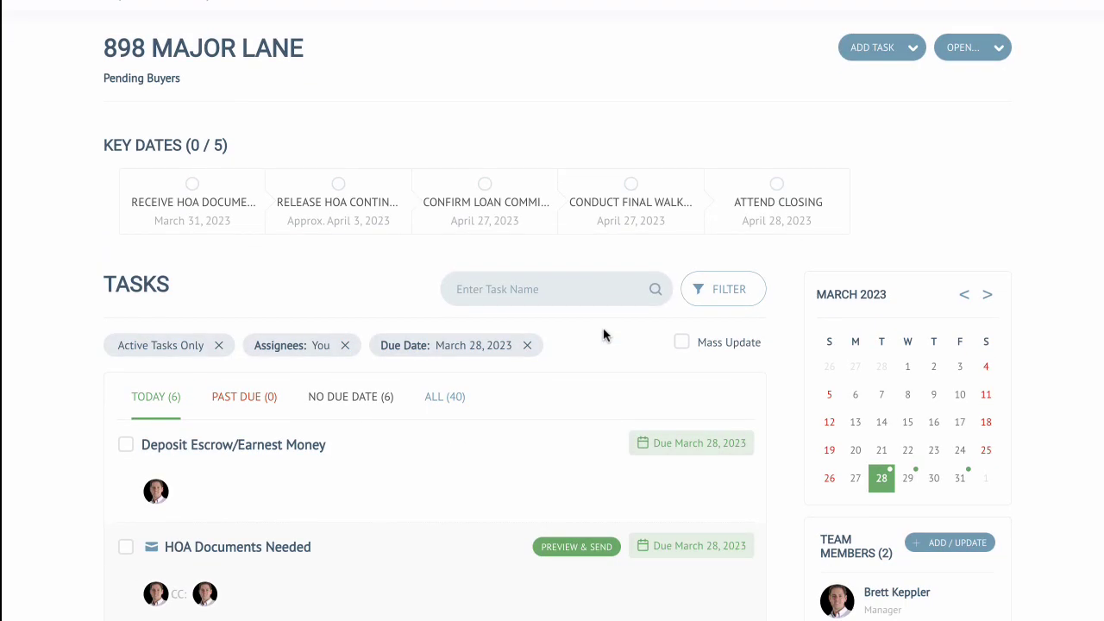
pyautogui.scroll(-1, 581, 368)
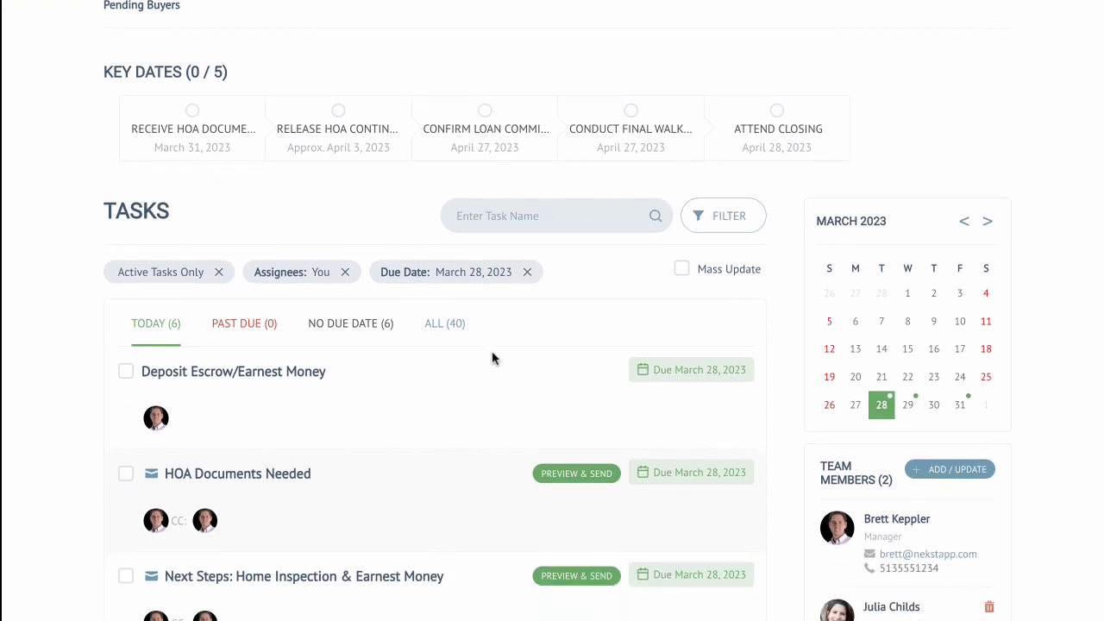
pyautogui.scroll(-3, 480, 371)
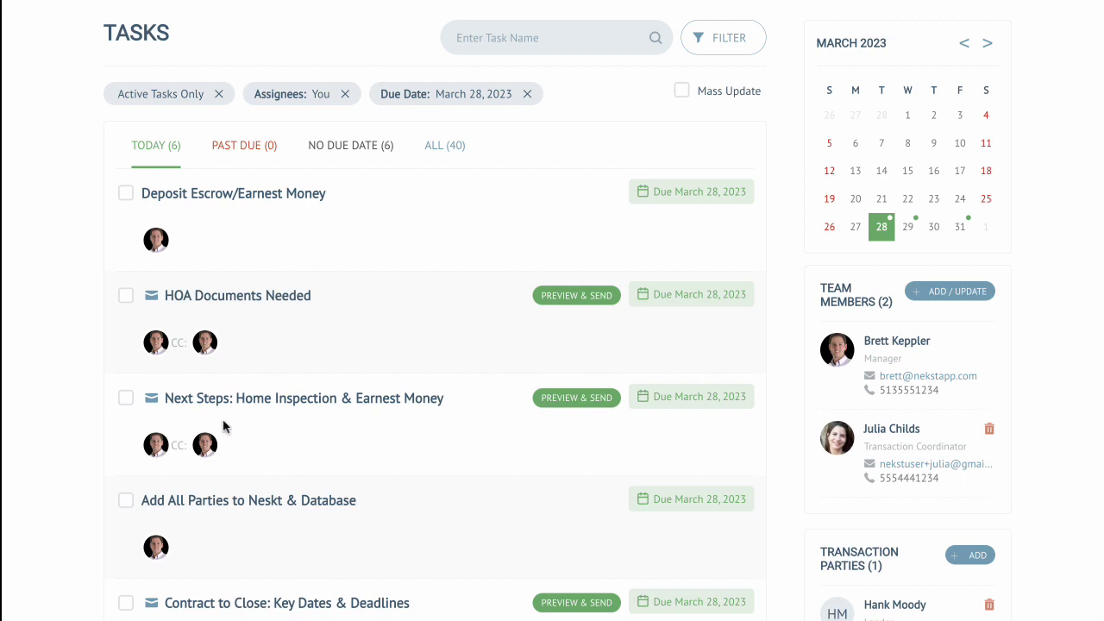
pyautogui.scroll(-1, 331, 448)
pyautogui.scroll(-1, 353, 422)
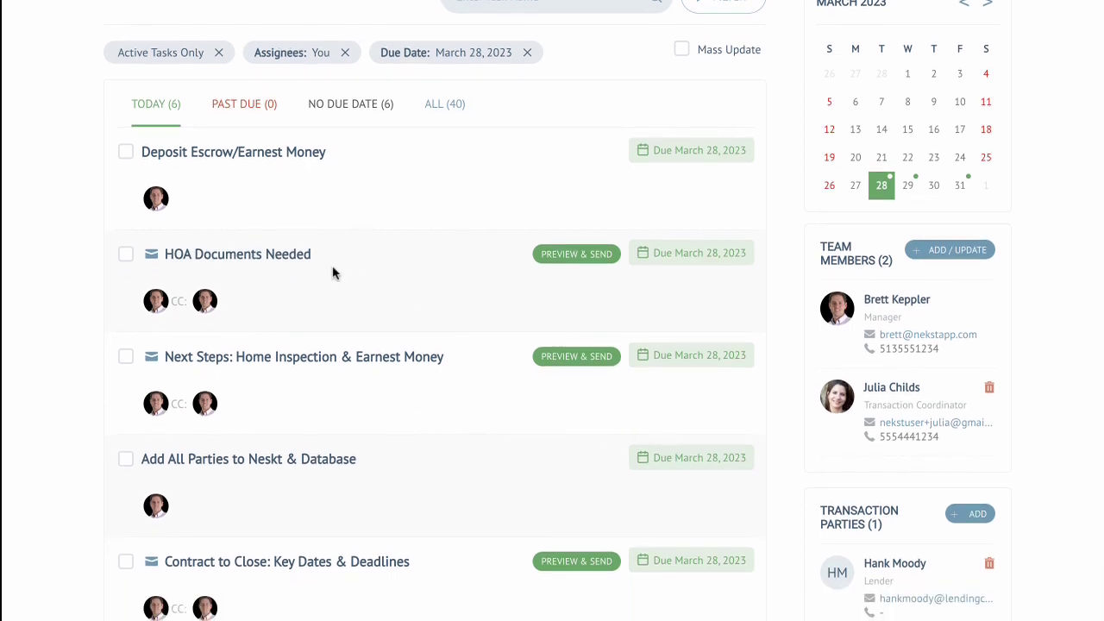
pyautogui.scroll(3, 333, 274)
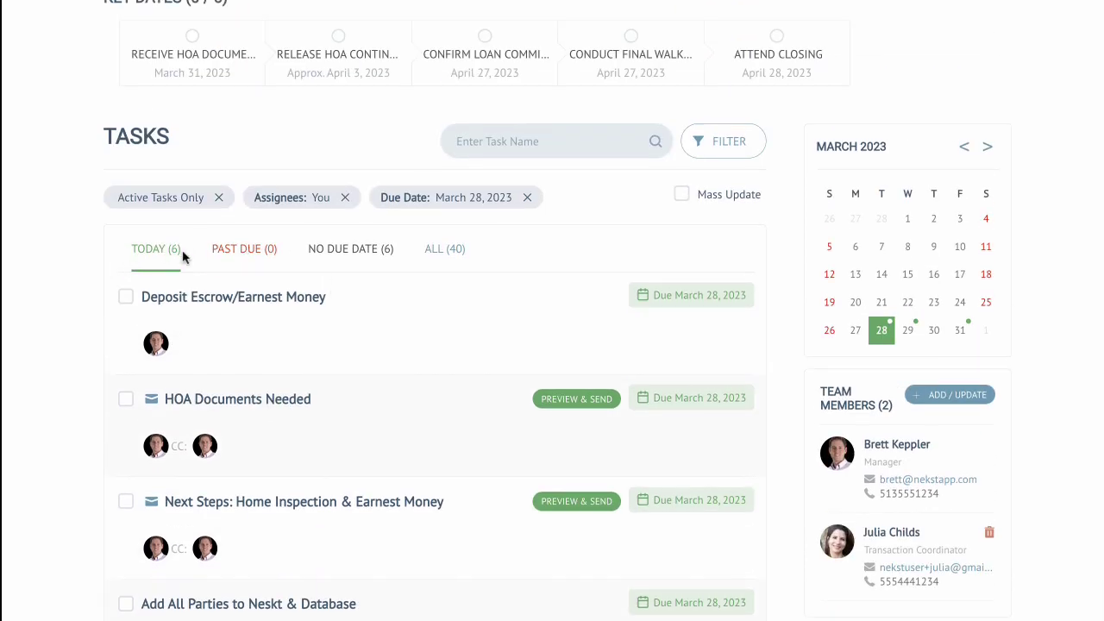
pyautogui.click(444, 255)
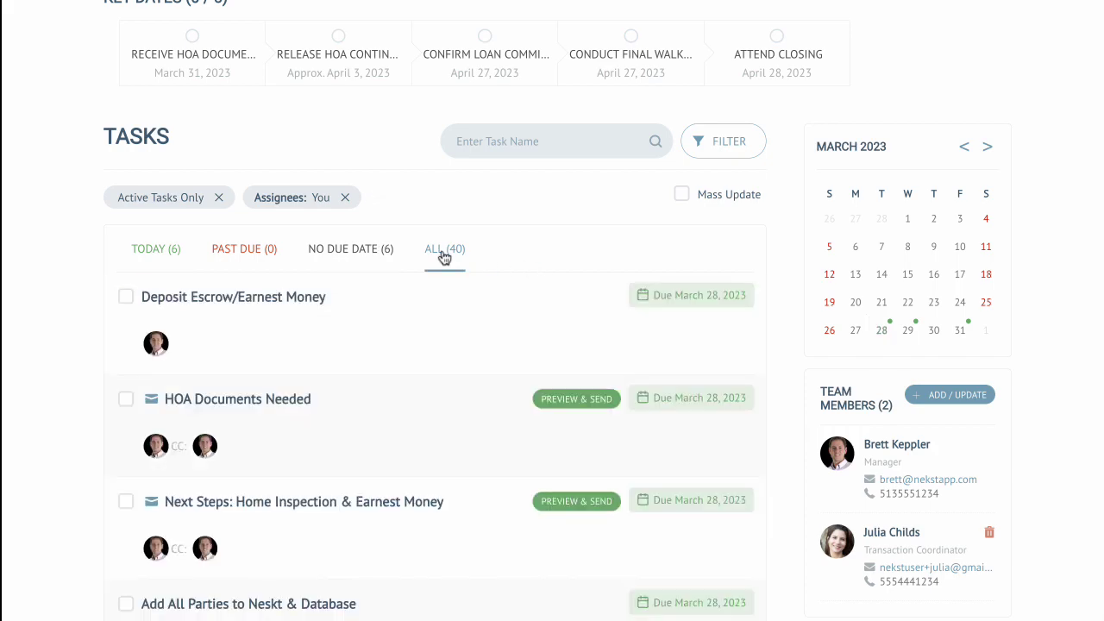
pyautogui.scroll(-5, 458, 380)
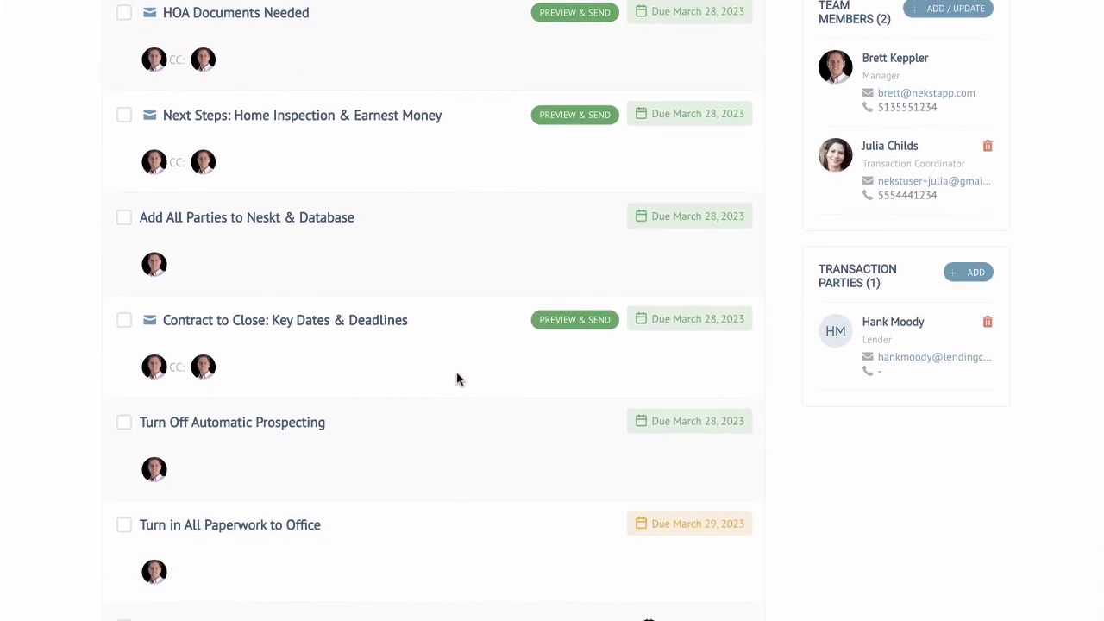
pyautogui.scroll(-4, 457, 380)
pyautogui.scroll(8, 458, 377)
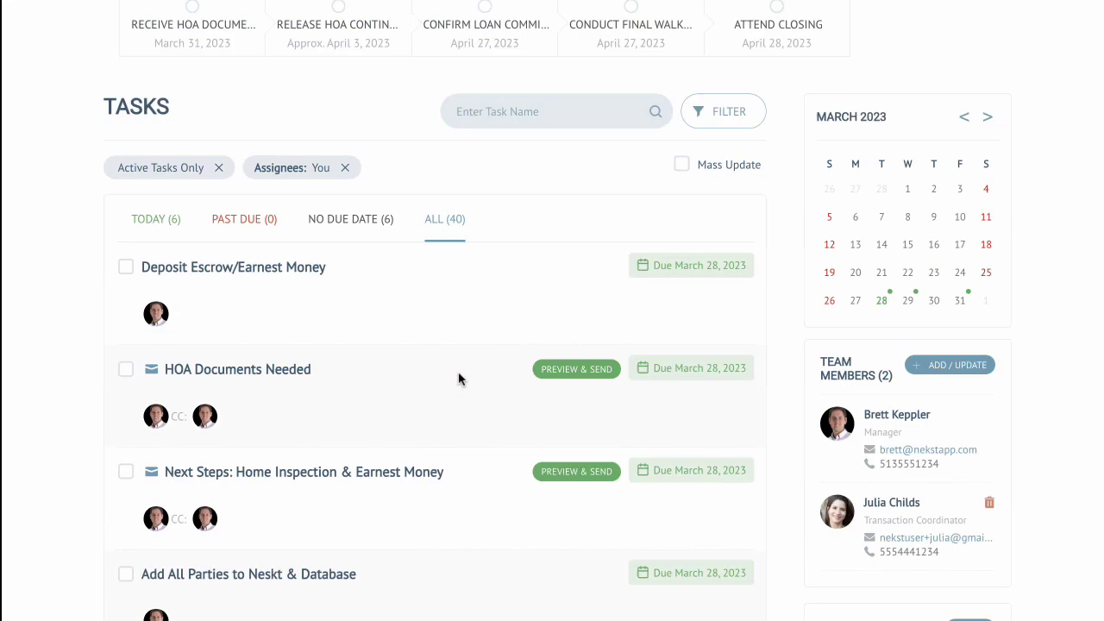
pyautogui.scroll(3, 458, 377)
# Step: Filter the property's tasks to show key dates only
pyautogui.click(716, 361)
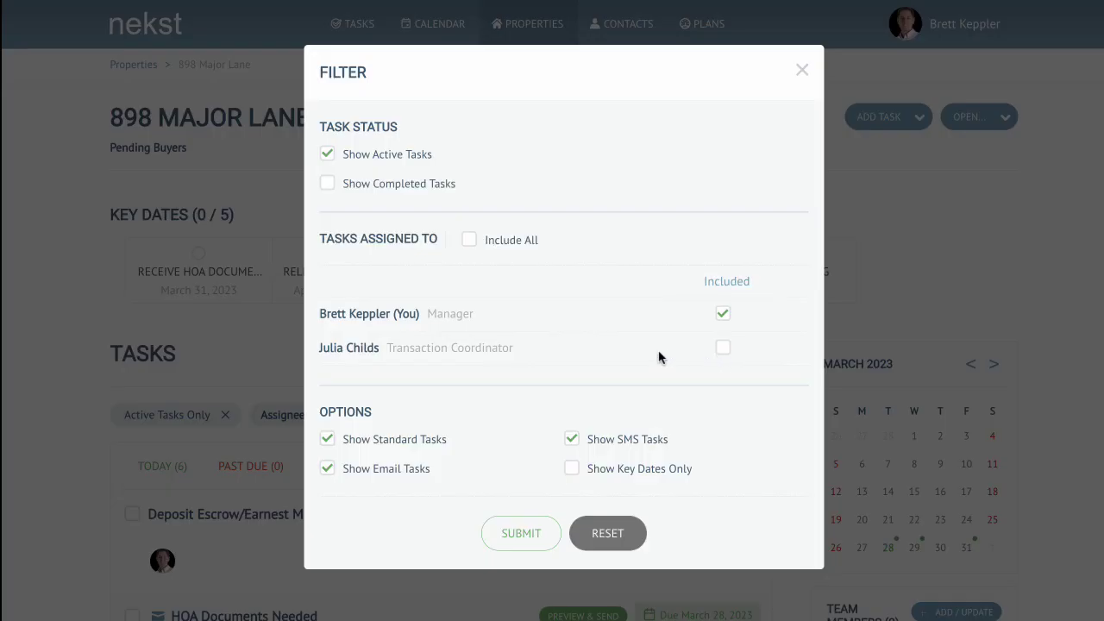
pyautogui.click(517, 533)
pyautogui.scroll(-1, 541, 322)
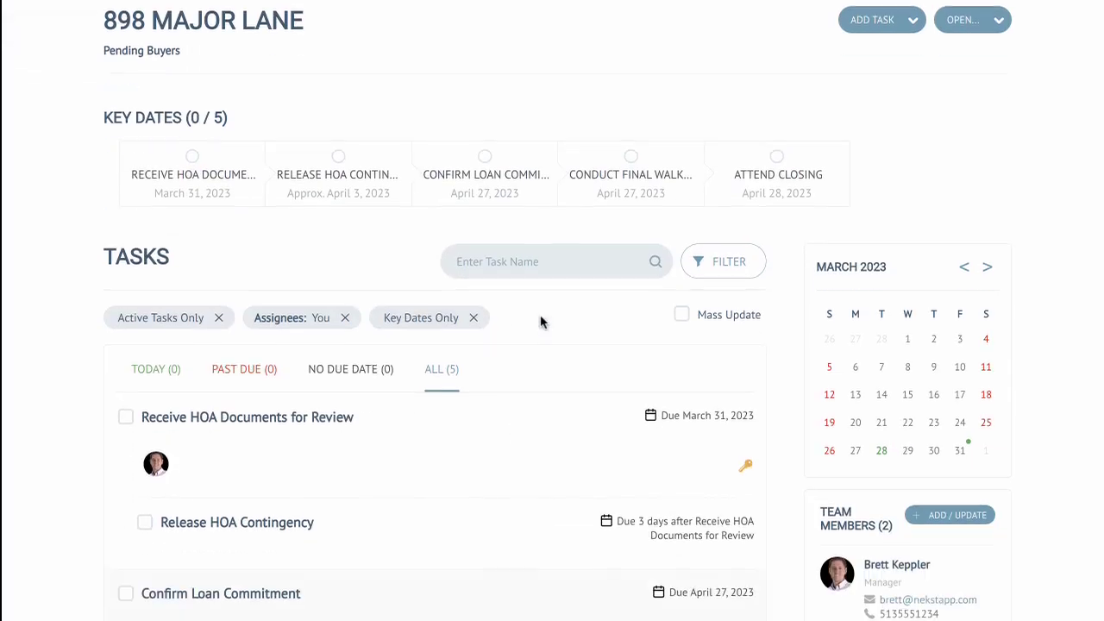
pyautogui.scroll(-1, 565, 357)
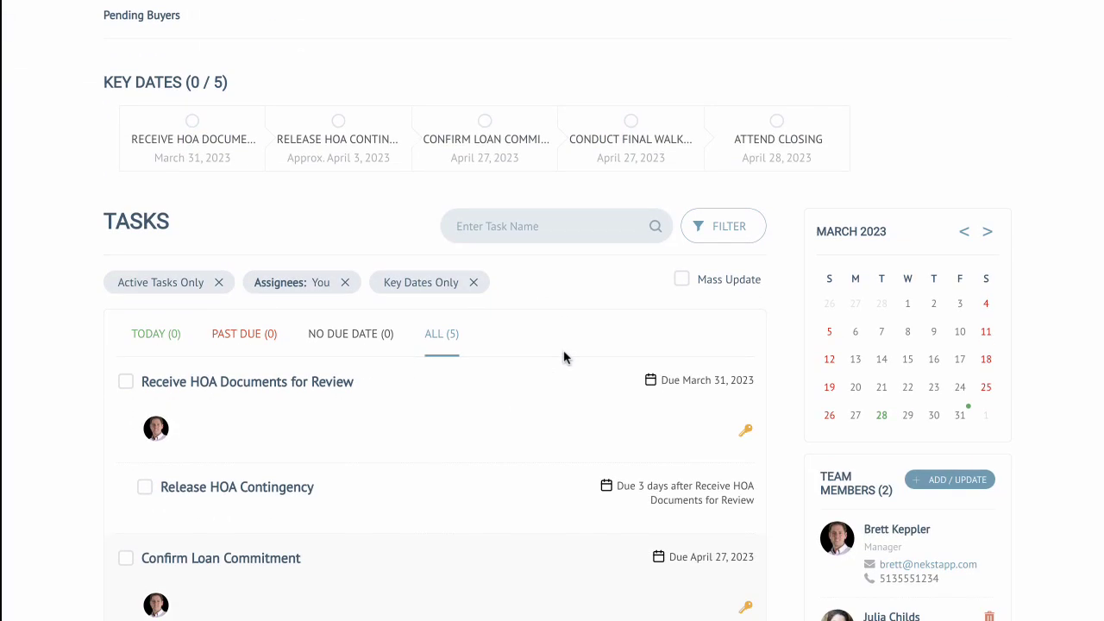
pyautogui.scroll(-1, 564, 357)
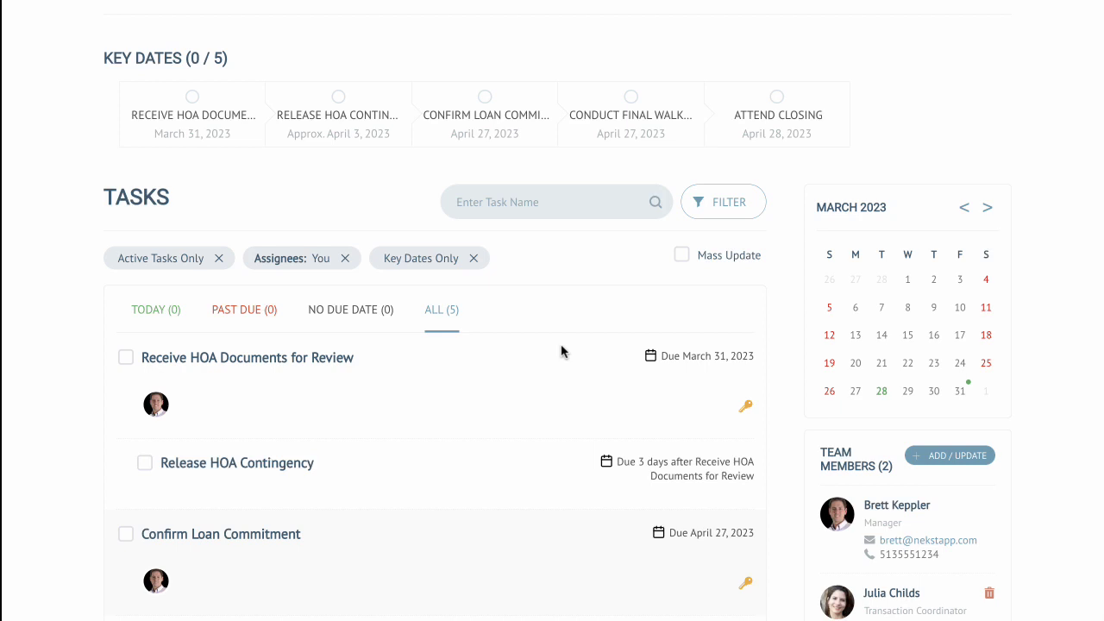
pyautogui.scroll(-1, 561, 351)
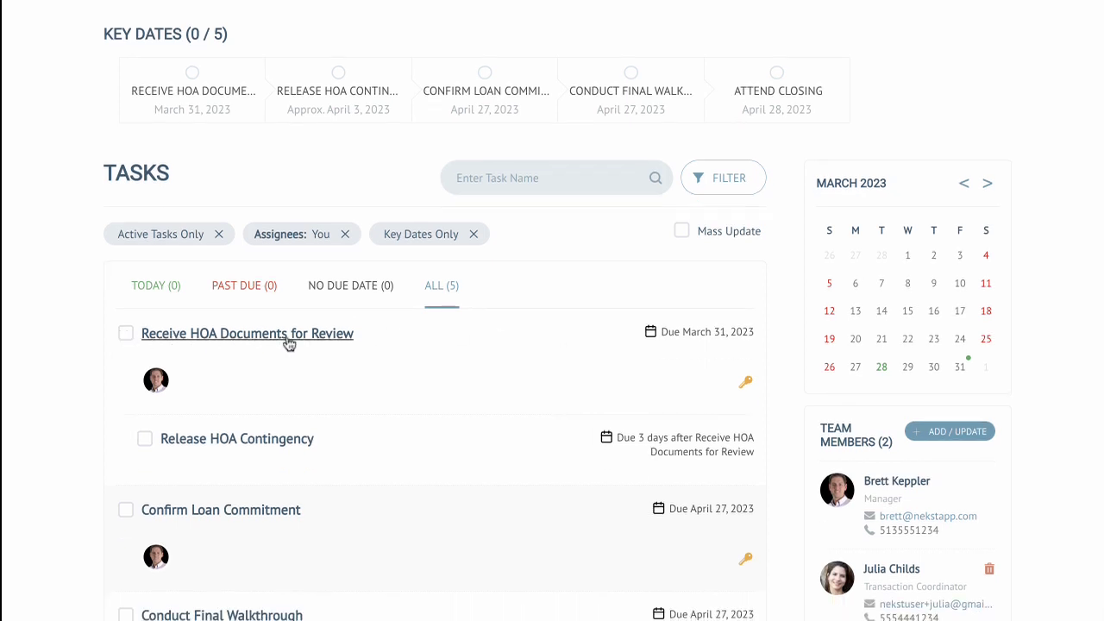
# Step: Mark the Receive HOA Documents for Review and Release HOA Contingency key dates as complete
pyautogui.click(127, 338)
pyautogui.scroll(3, 520, 314)
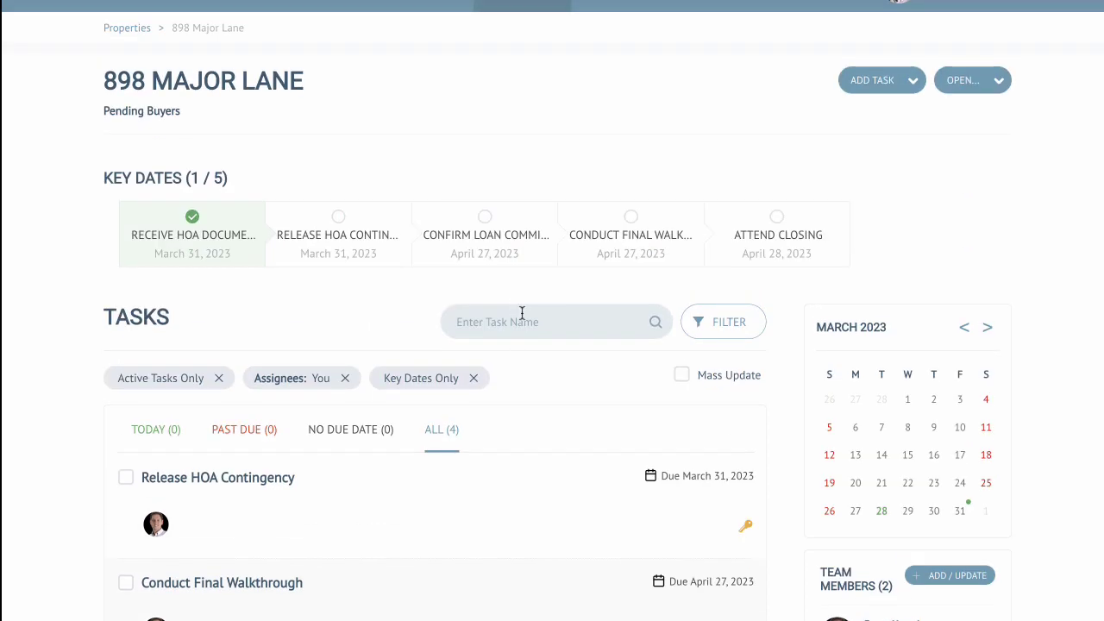
pyautogui.moveTo(95, 224); pyautogui.dragTo(249, 225)
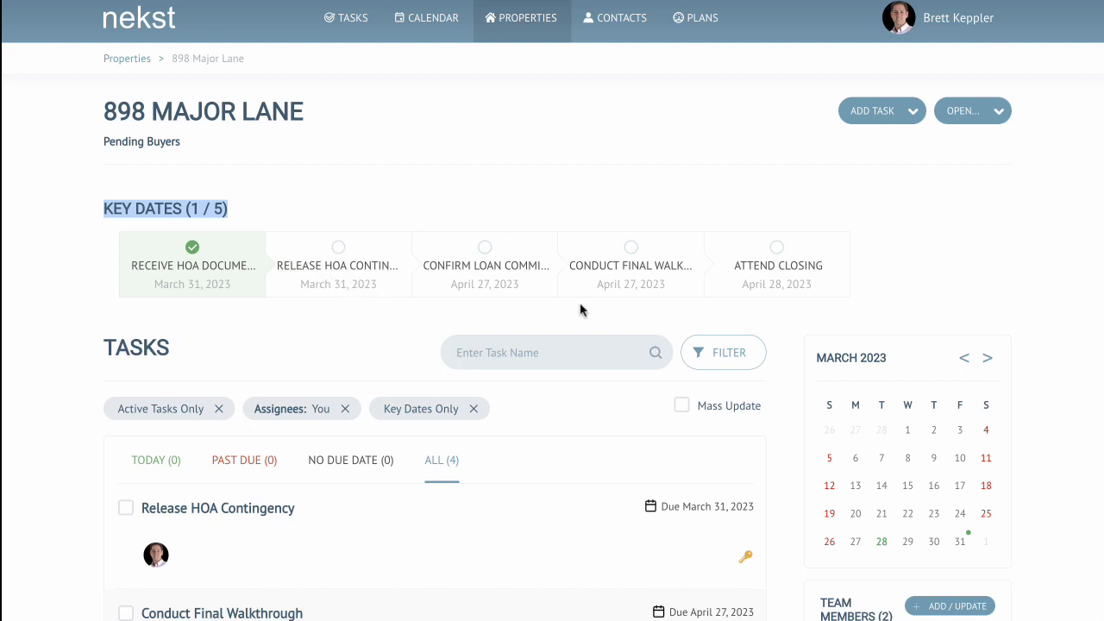
pyautogui.scroll(-2, 584, 303)
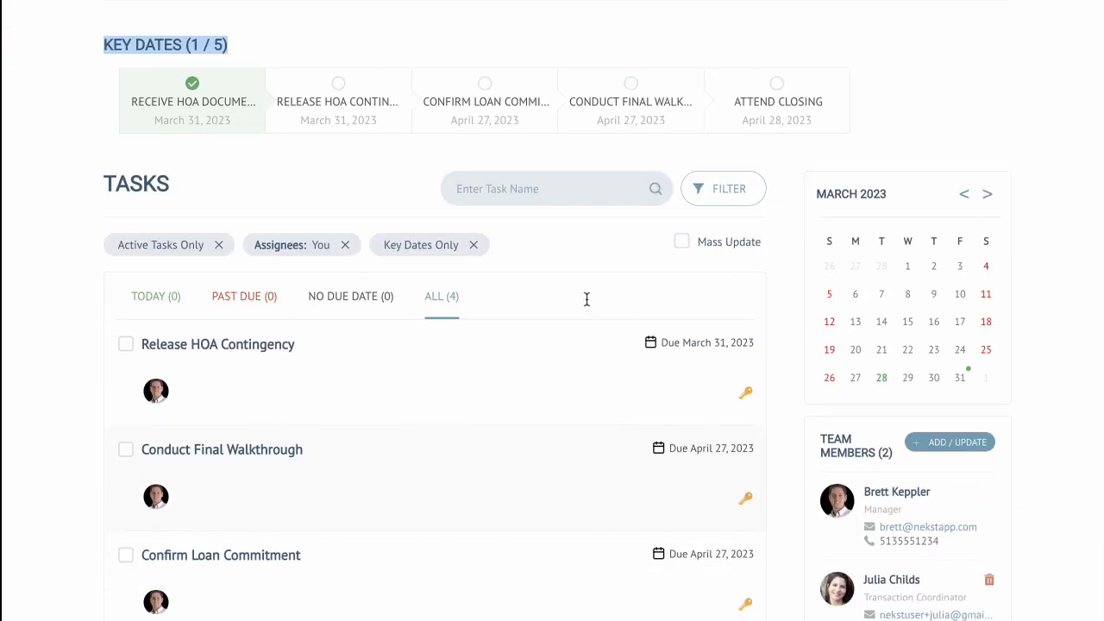
pyautogui.click(126, 345)
# Step: Reschedule the Conduct Final Walkthrough task to 04/28/2023, post the comment "this is a comment", and save the task
pyautogui.click(222, 347)
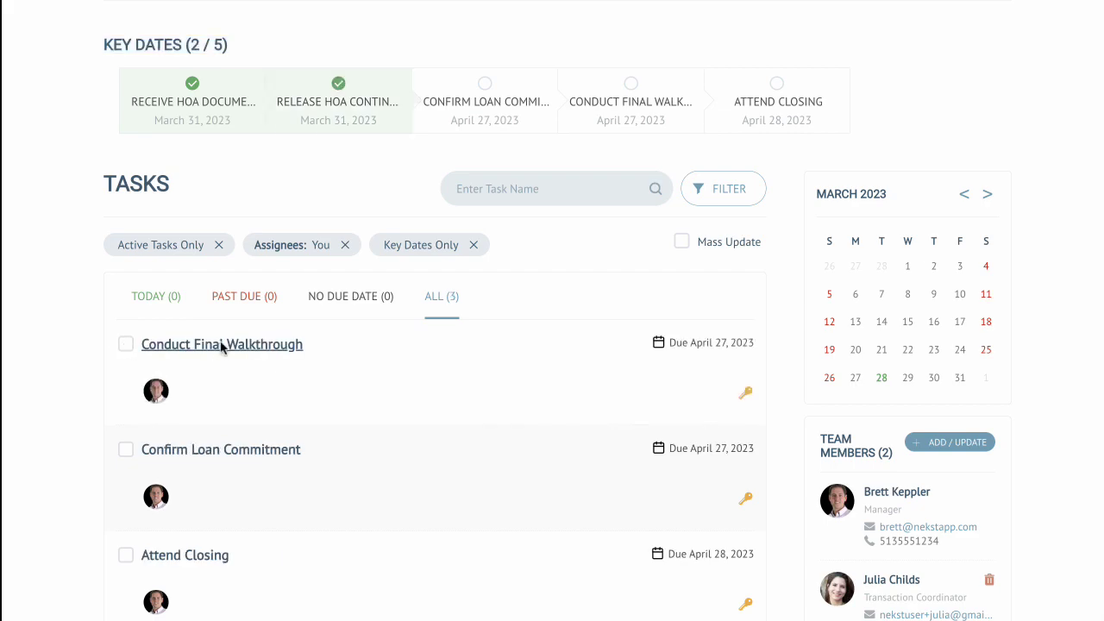
pyautogui.click(367, 257)
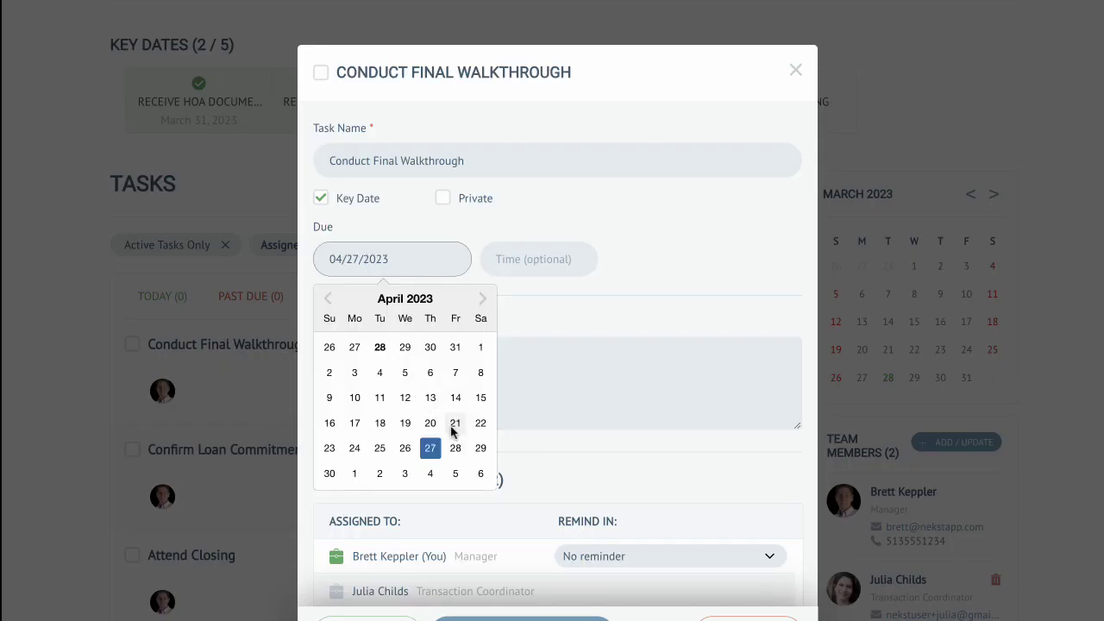
pyautogui.click(455, 447)
pyautogui.click(680, 248)
pyautogui.scroll(-3, 673, 337)
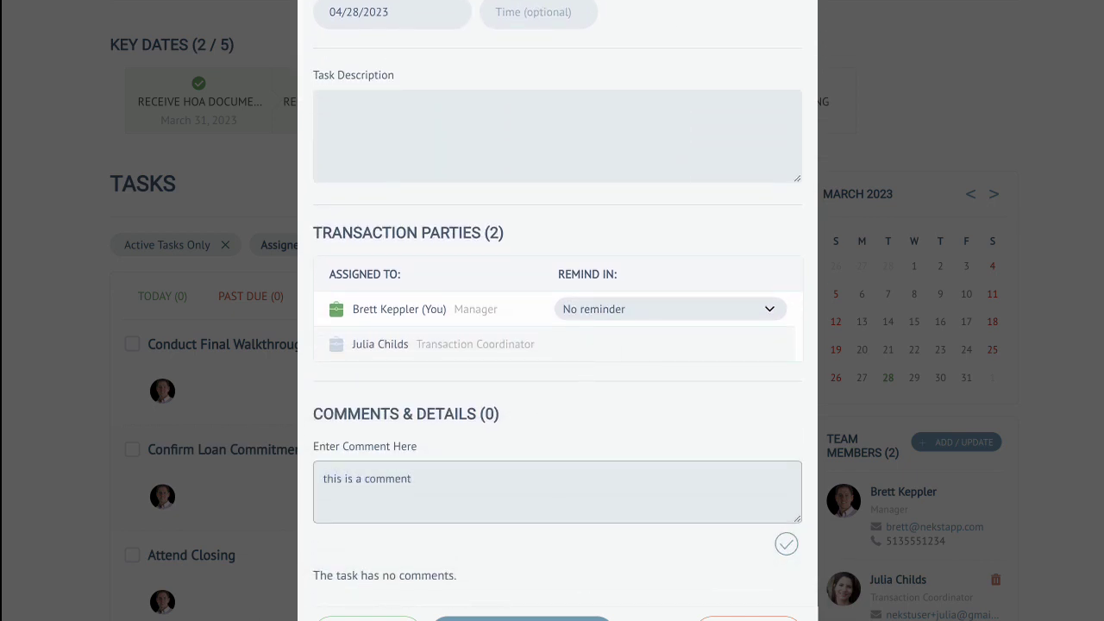
pyautogui.click(786, 543)
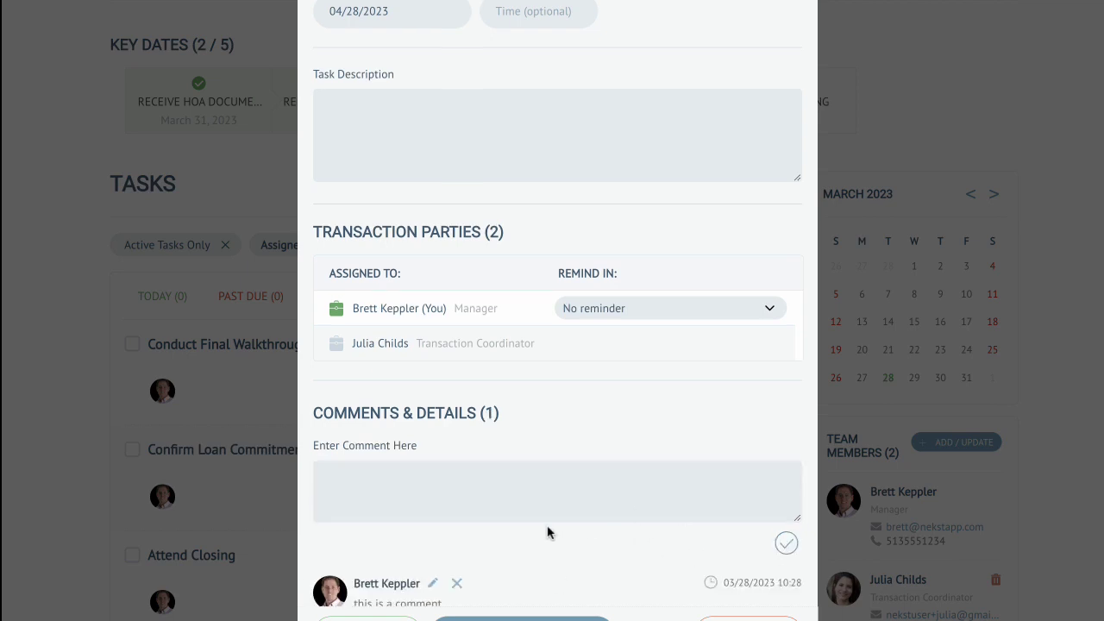
pyautogui.scroll(-1, 546, 533)
pyautogui.click(523, 619)
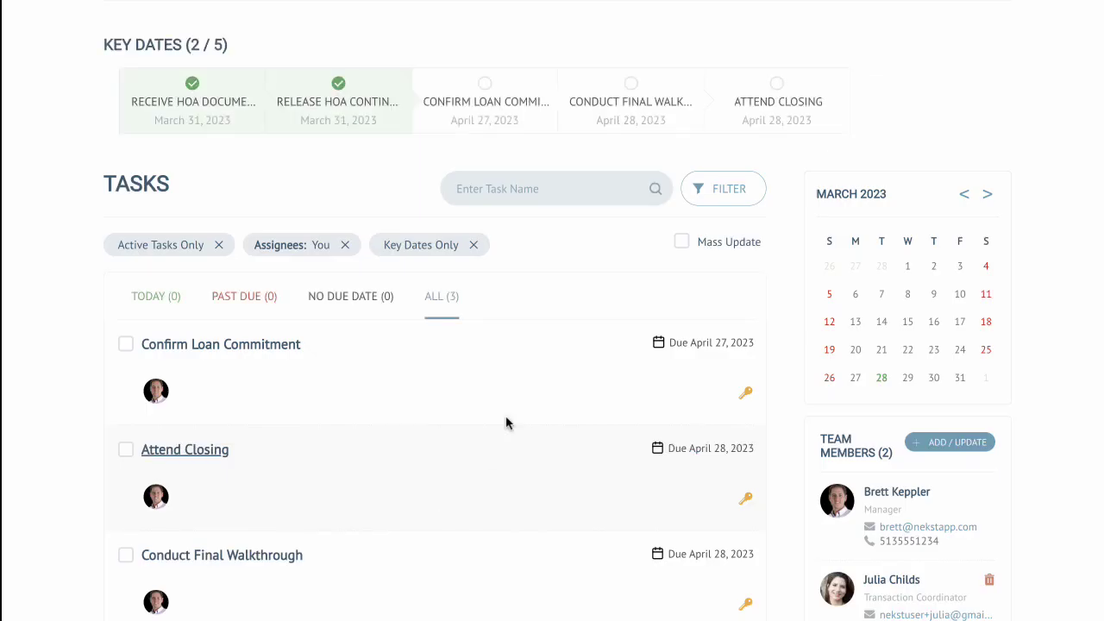
# Step: Open the property's Details page
pyautogui.scroll(1, 609, 394)
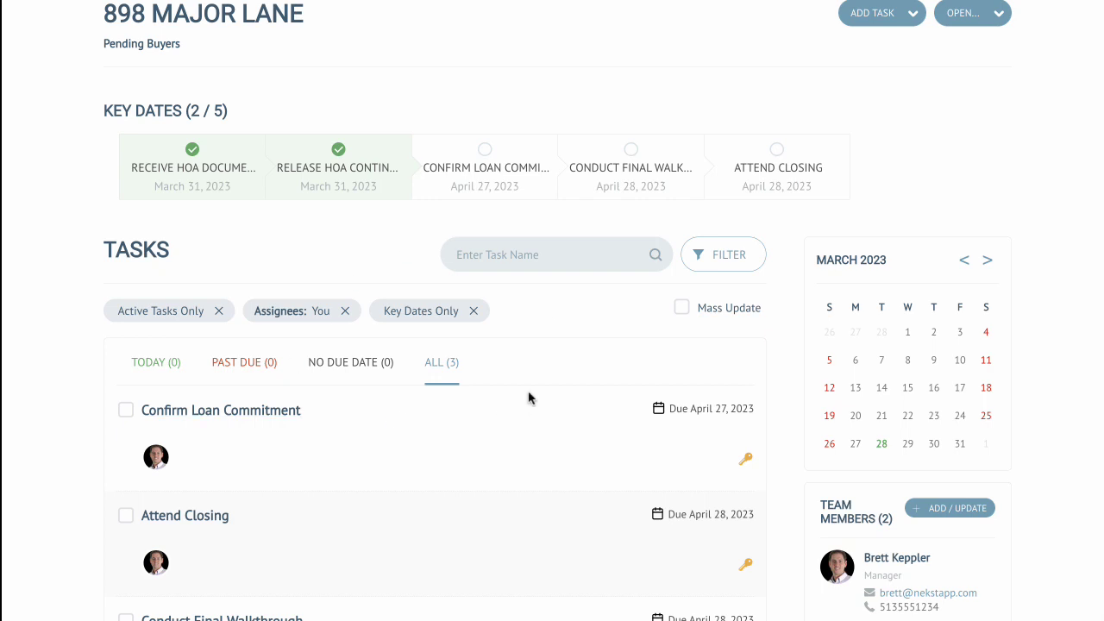
pyautogui.scroll(1, 578, 384)
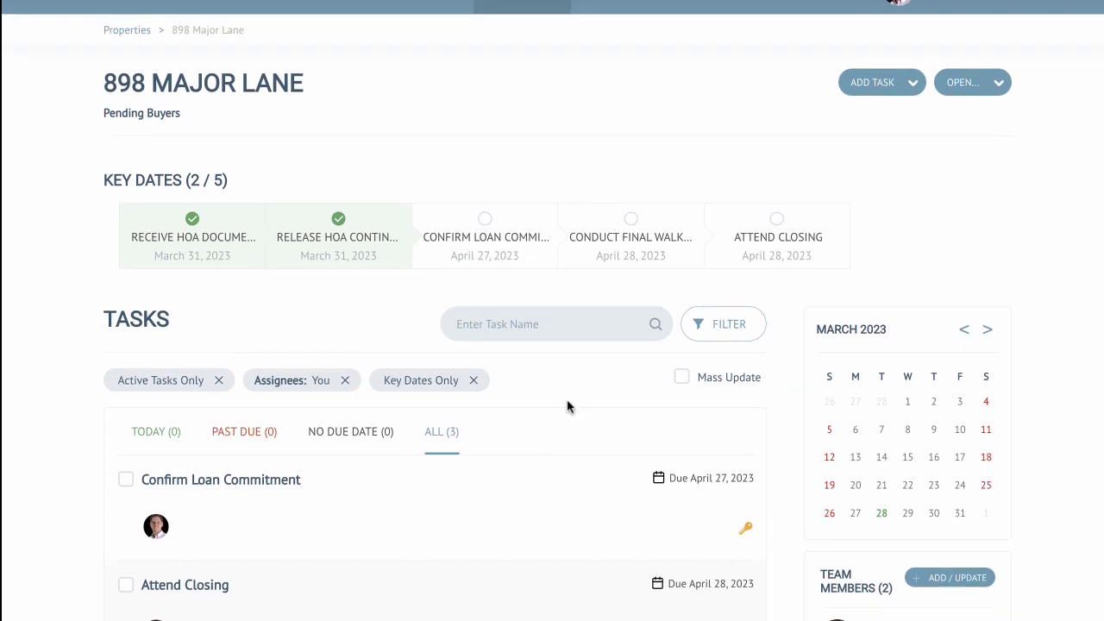
pyautogui.scroll(1, 568, 406)
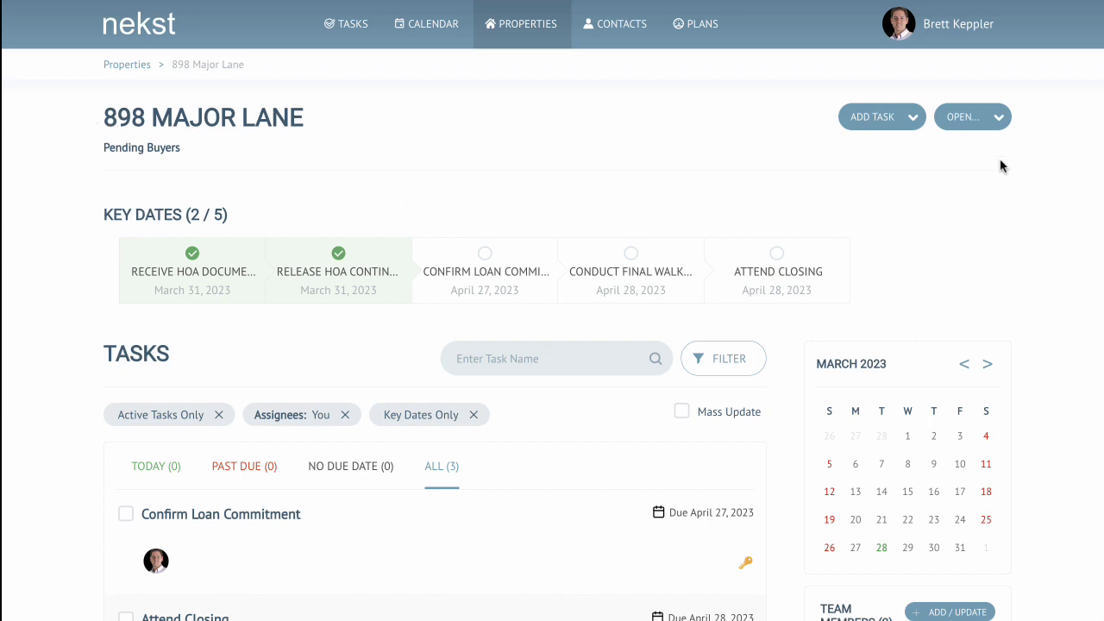
pyautogui.click(973, 124)
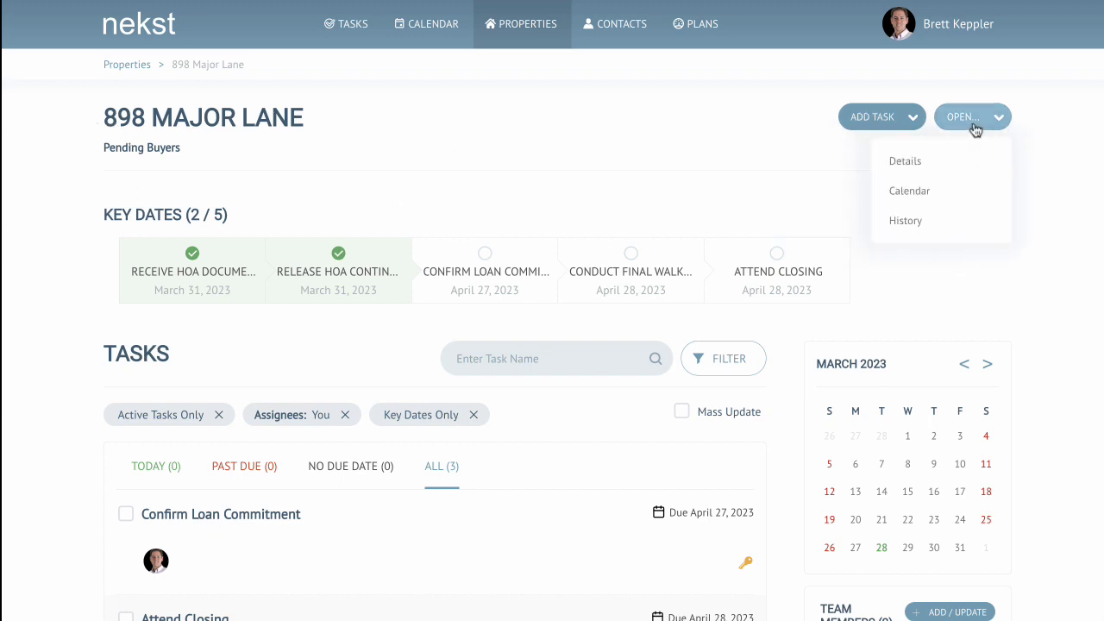
pyautogui.click(922, 169)
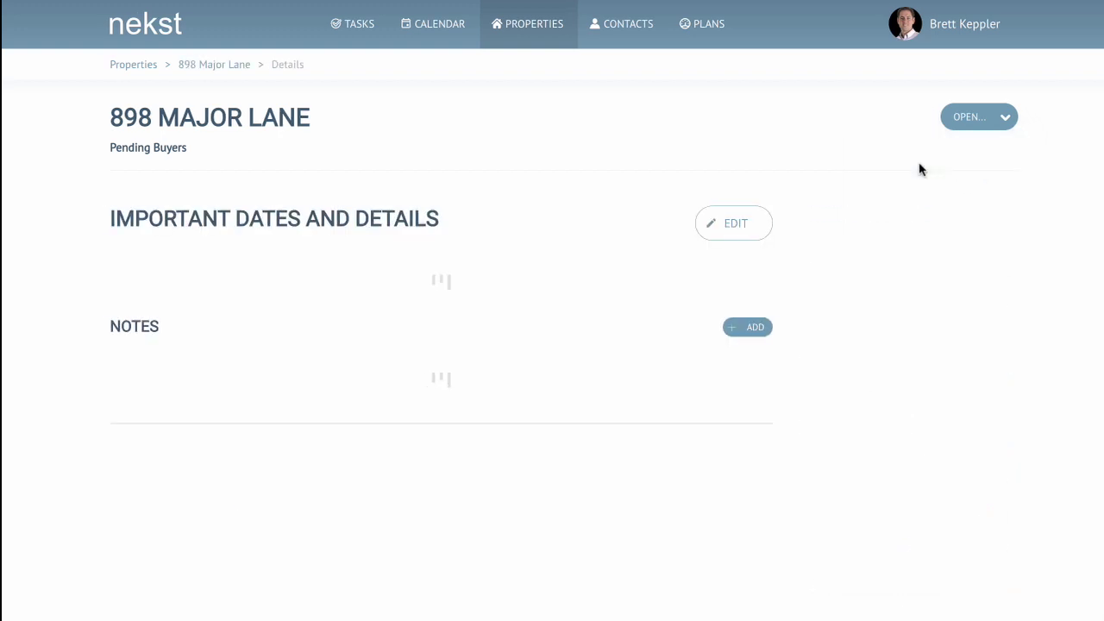
# Step: Edit the property's important details and set the selling price to $350,000
pyautogui.scroll(-3, 546, 345)
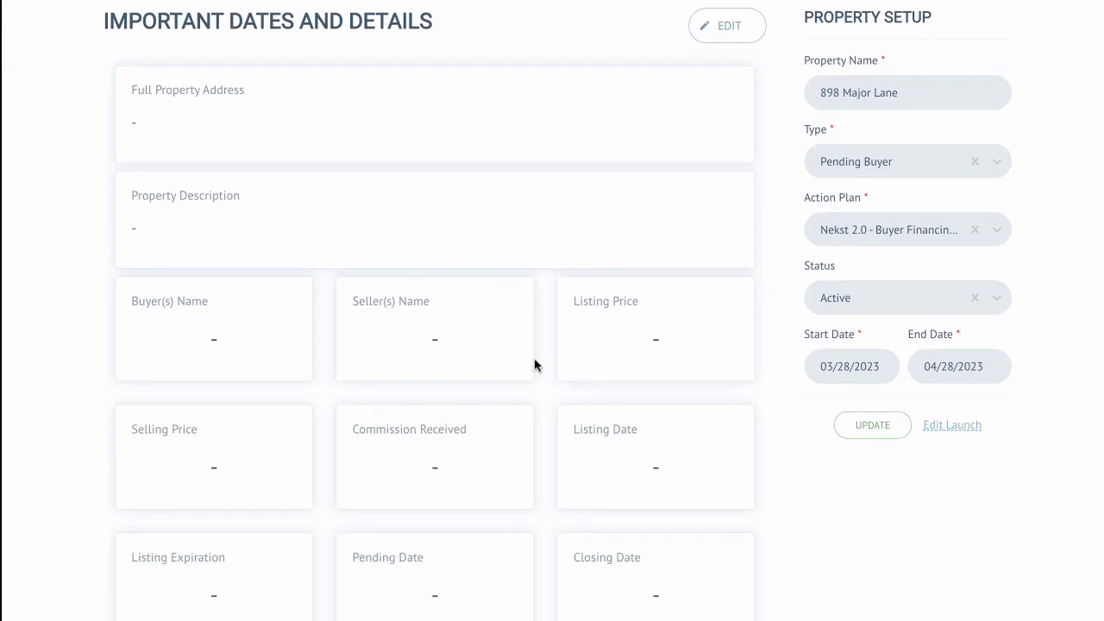
pyautogui.scroll(-2, 547, 353)
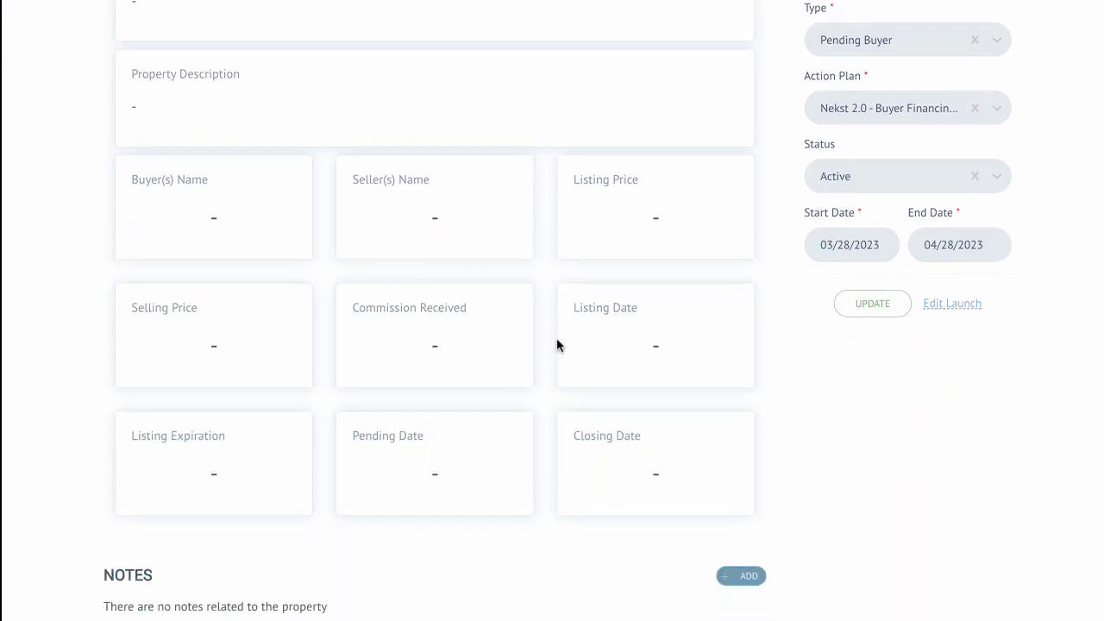
pyautogui.scroll(5, 586, 307)
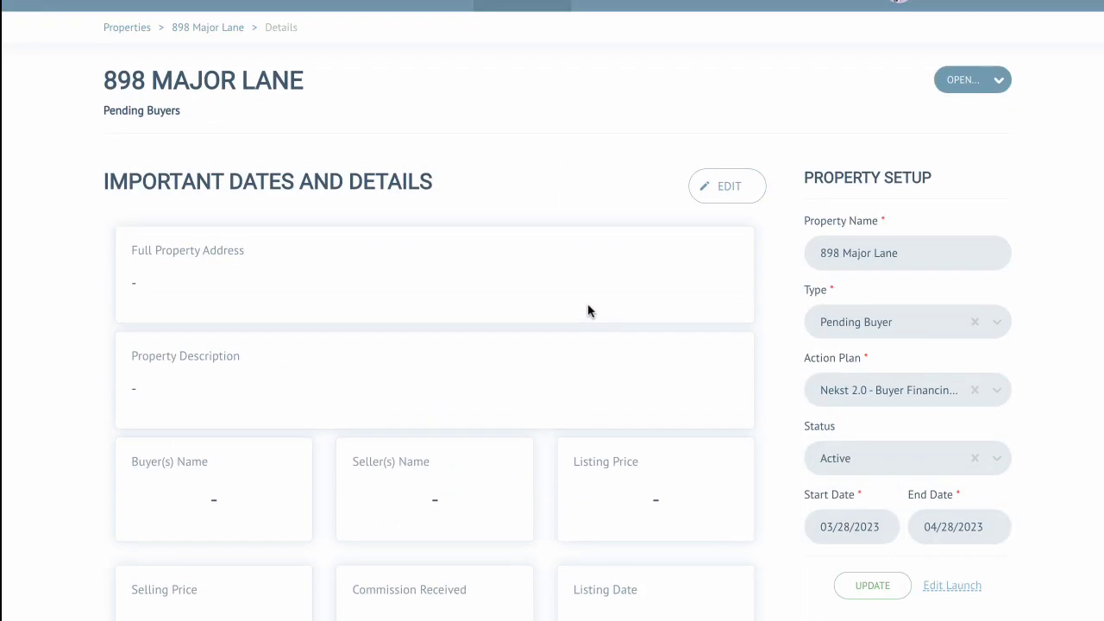
pyautogui.click(732, 185)
pyautogui.scroll(-3, 604, 328)
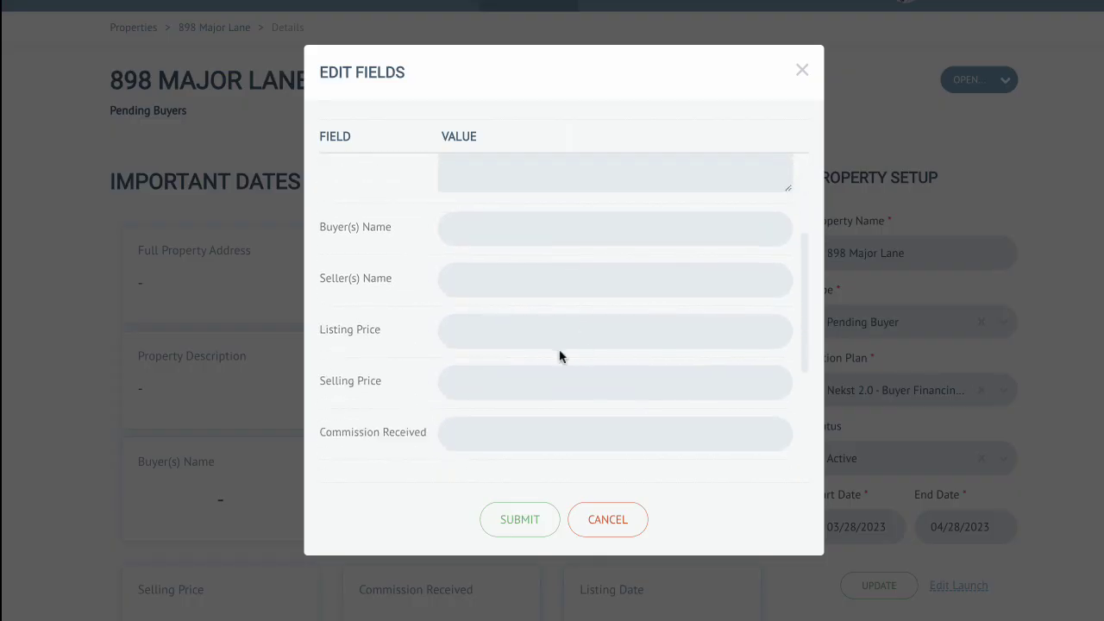
pyautogui.scroll(-1, 505, 354)
pyautogui.click(490, 353)
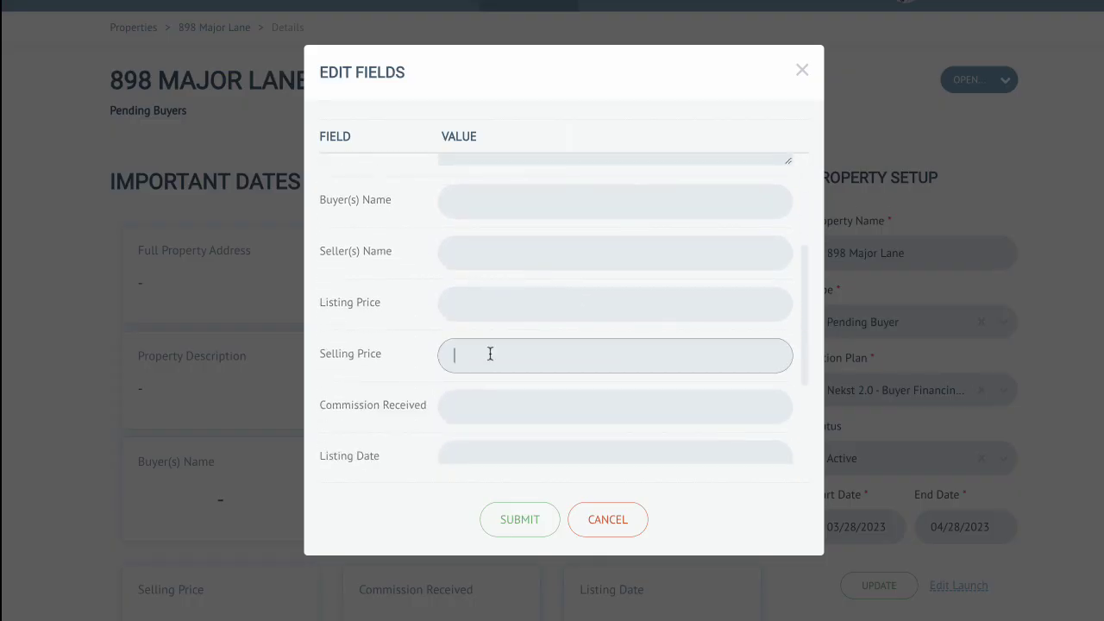
pyautogui.write('350,000')
pyautogui.press('Tab')
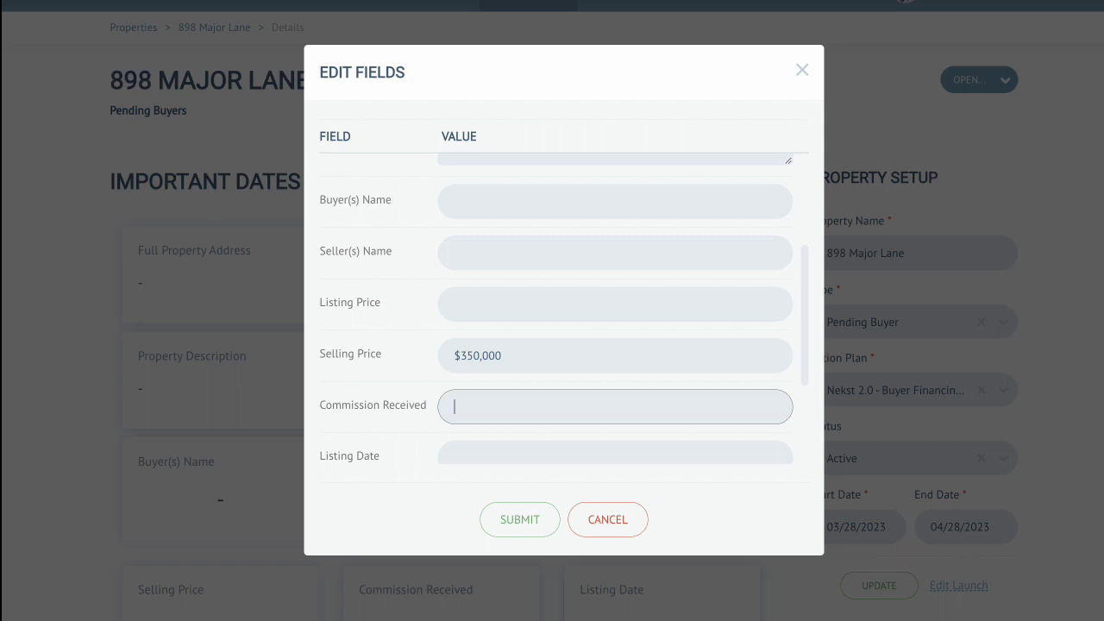
# Step: Enter a commission received of $7,000
pyautogui.write('7,000')
pyautogui.scroll(-2, 670, 324)
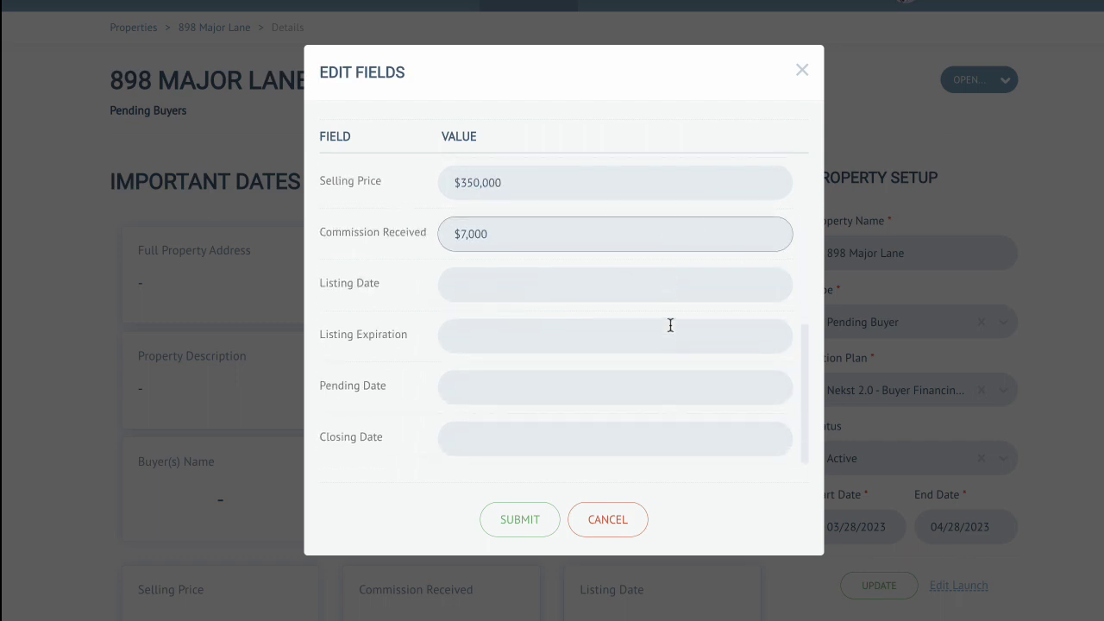
# Step: Set the closing date to April 28, 2023 and submit the edited fields
pyautogui.click(542, 439)
pyautogui.click(608, 479)
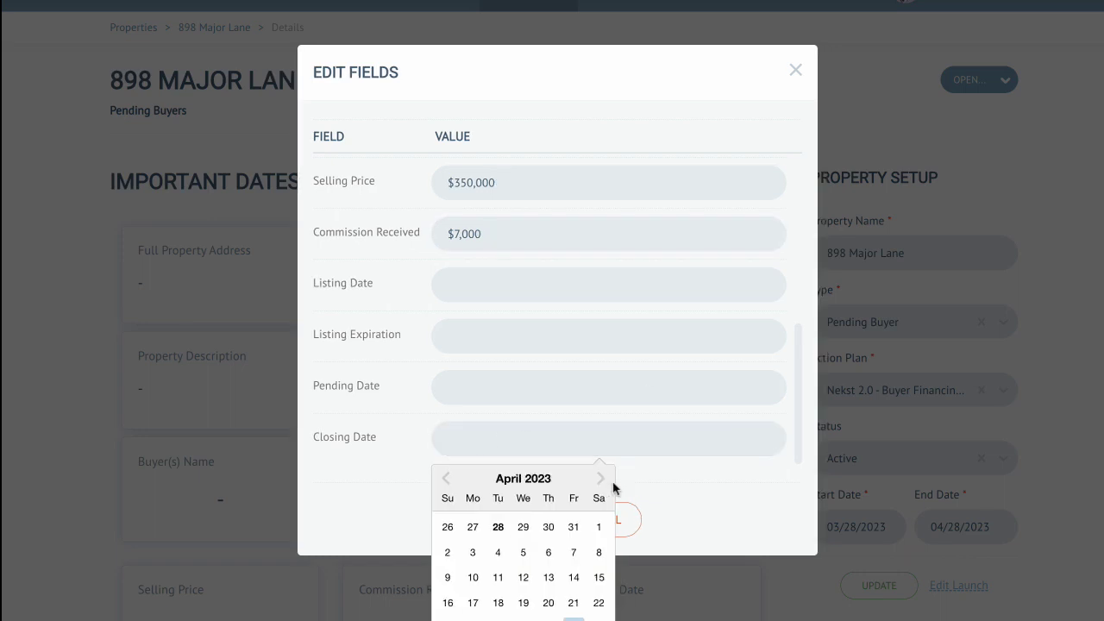
pyautogui.click(578, 365)
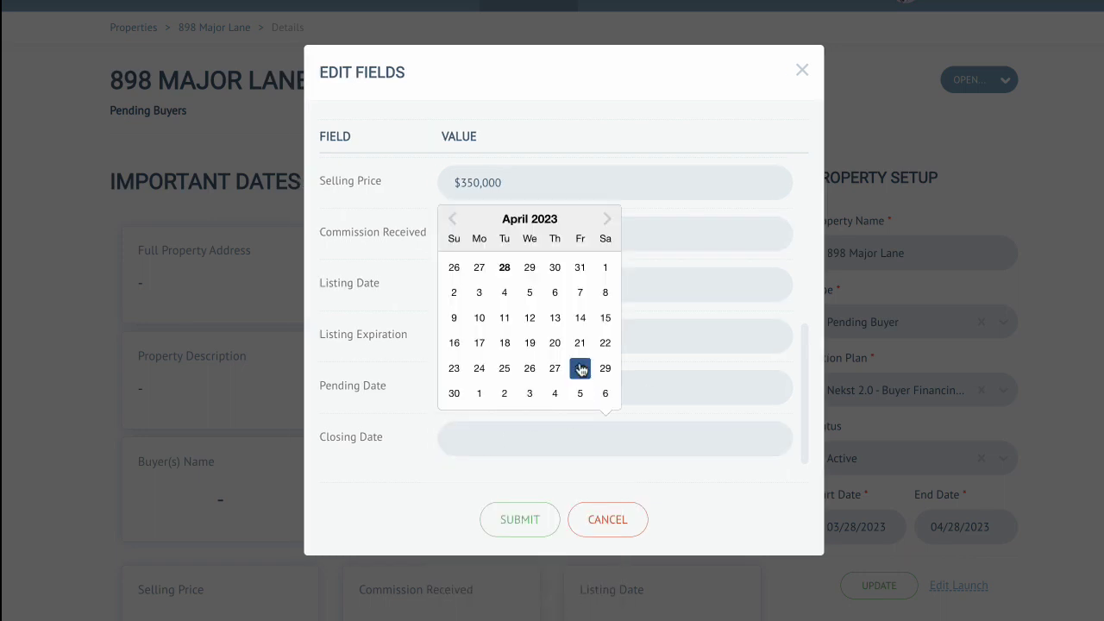
pyautogui.click(520, 519)
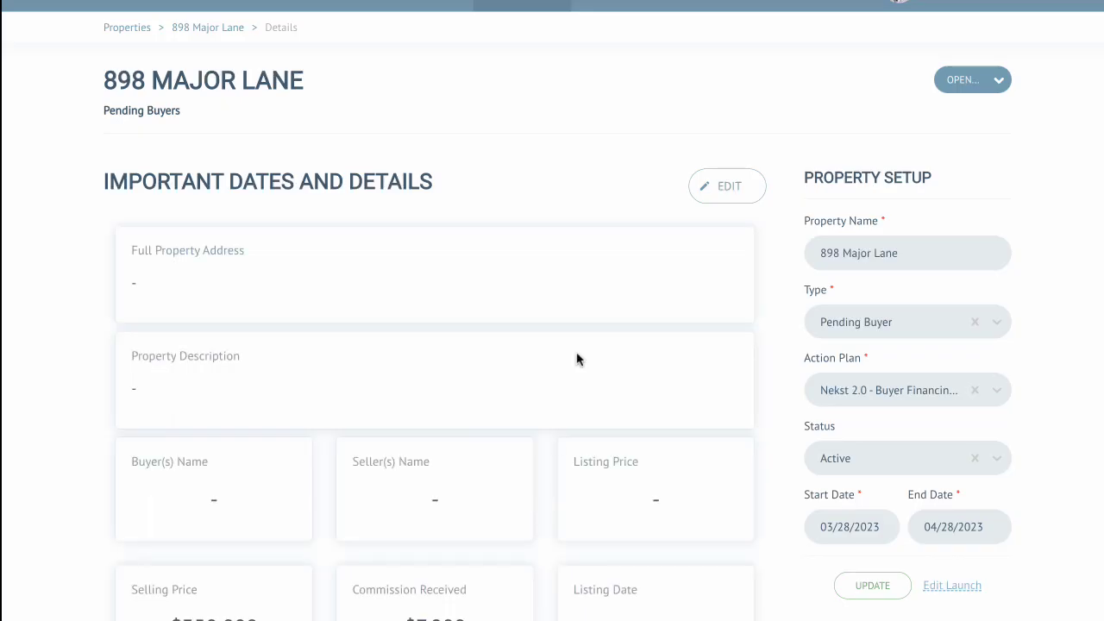
# Step: Add the note "This is a great buyer deal!" to the property
pyautogui.scroll(-4, 577, 359)
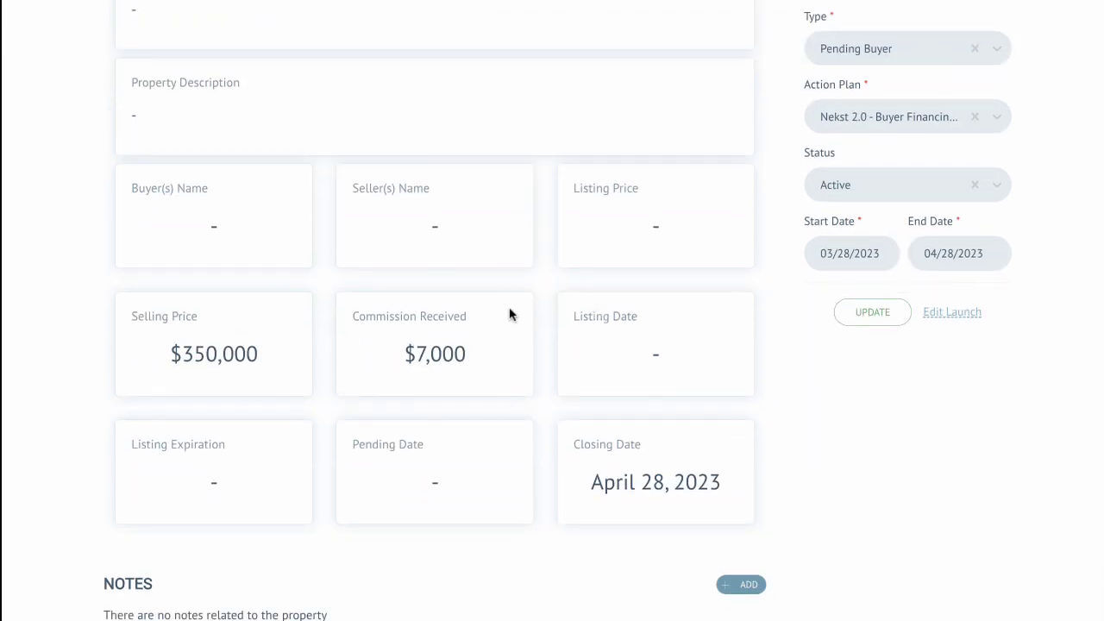
pyautogui.scroll(-1, 523, 341)
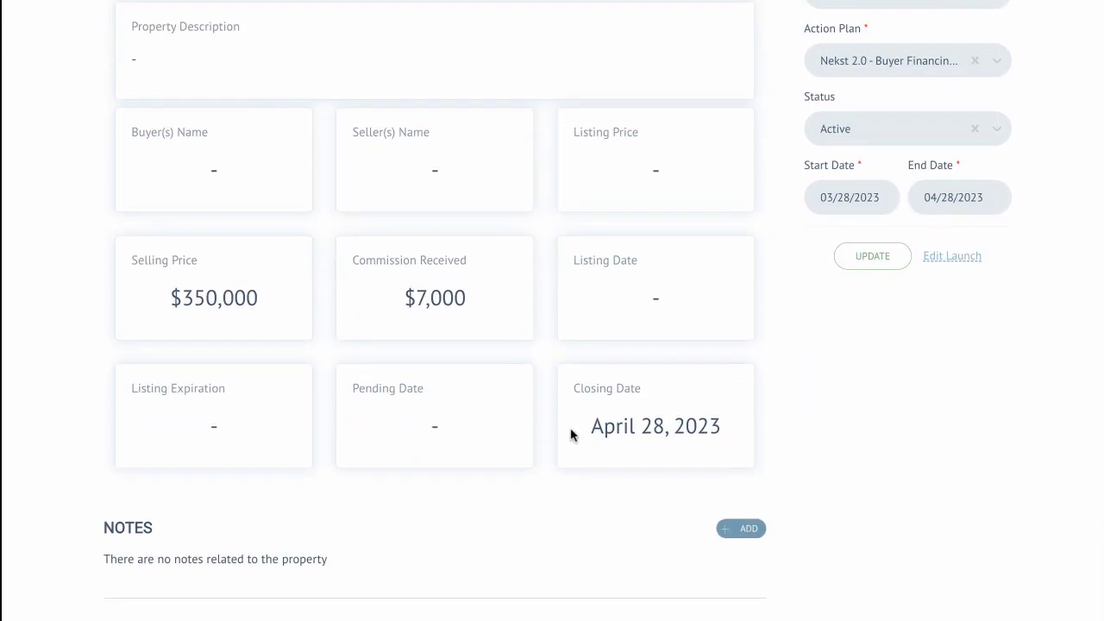
pyautogui.click(735, 529)
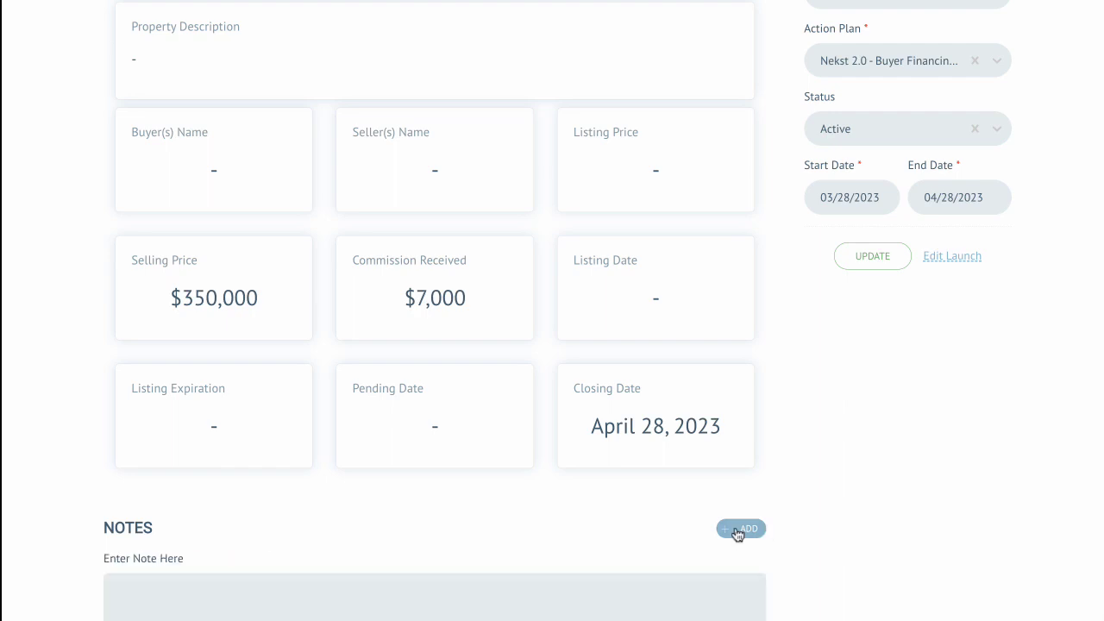
pyautogui.scroll(-2, 495, 475)
pyautogui.click(270, 457)
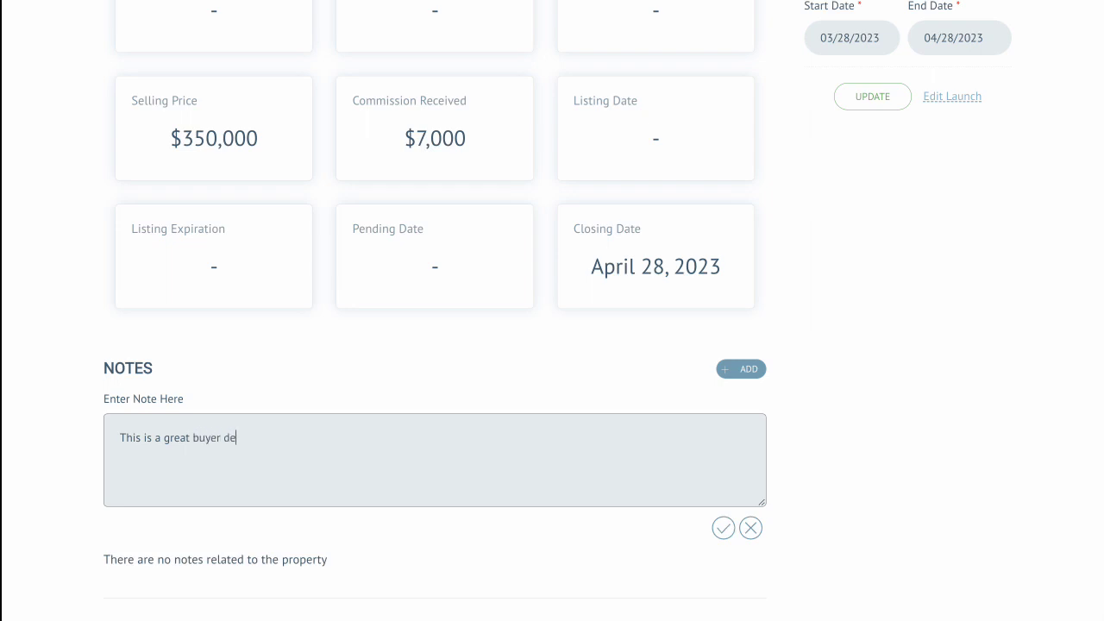
pyautogui.click(723, 527)
# Step: Change the property's end date to 05/05/2023 and confirm the update for its dependent open tasks
pyautogui.scroll(4, 617, 393)
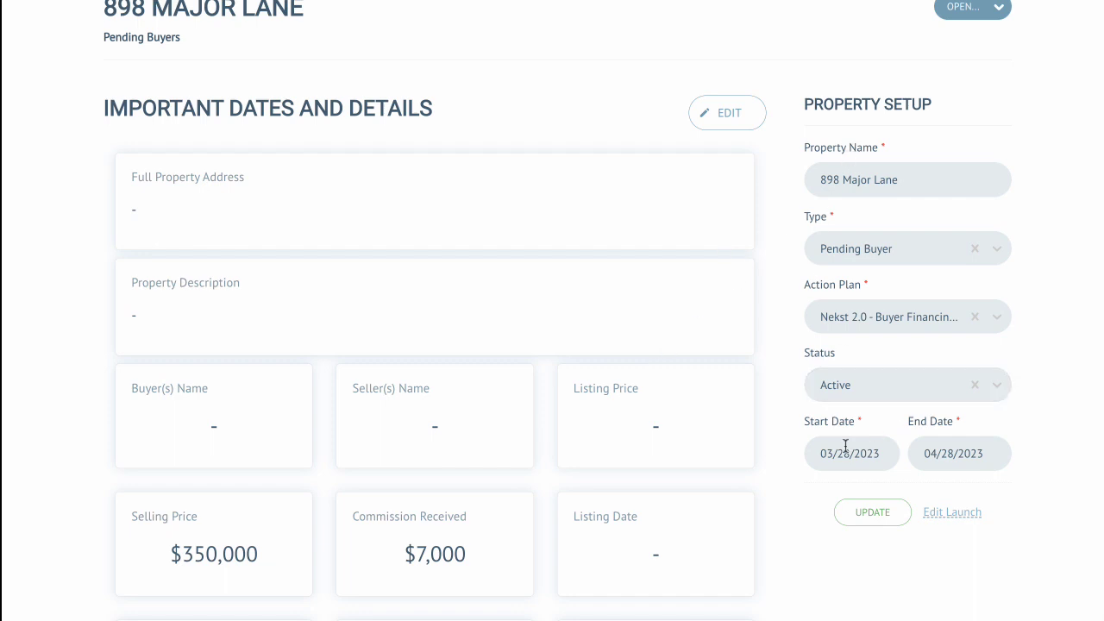
pyautogui.click(940, 452)
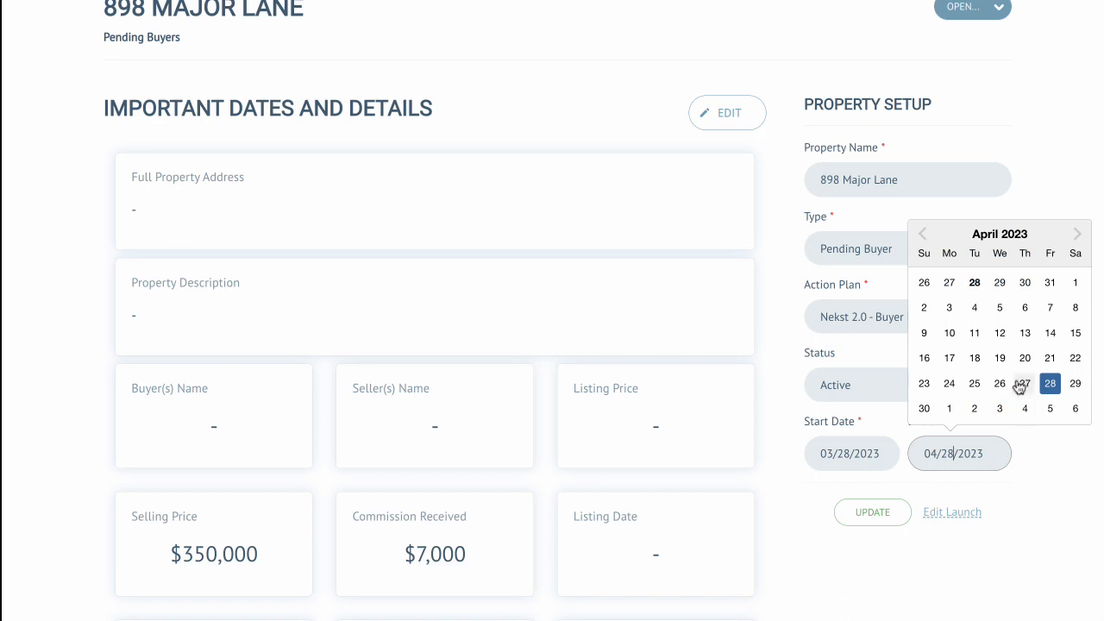
pyautogui.click(1052, 410)
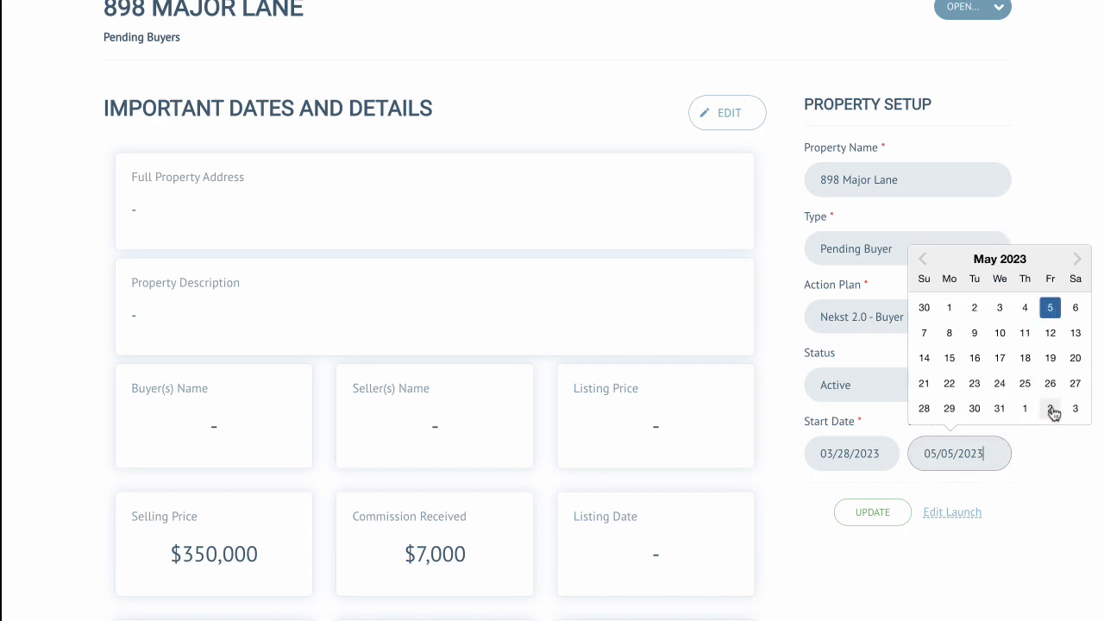
pyautogui.click(867, 514)
pyautogui.scroll(-2, 529, 254)
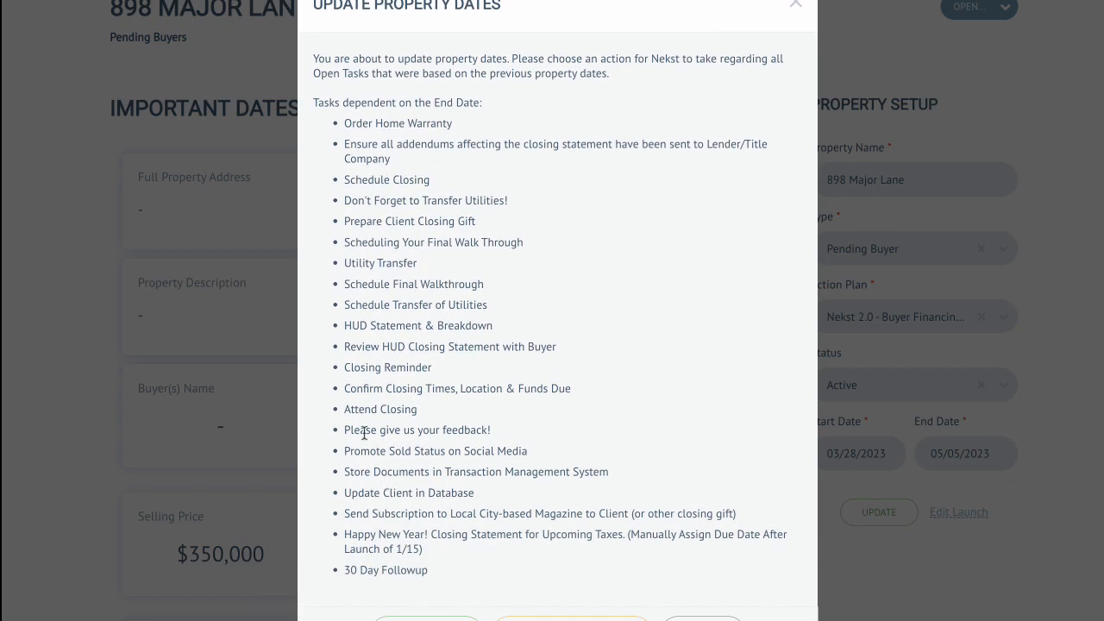
pyautogui.moveTo(350, 409); pyautogui.dragTo(419, 409)
pyautogui.click(392, 422)
pyautogui.moveTo(363, 431); pyautogui.dragTo(489, 428)
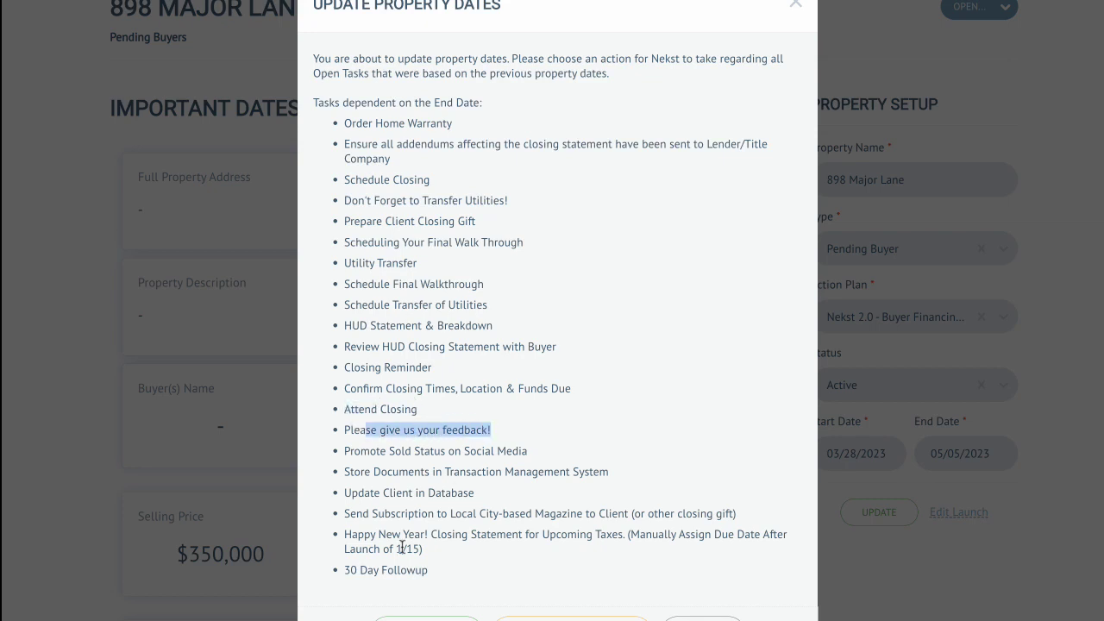
pyautogui.moveTo(359, 569); pyautogui.dragTo(428, 571)
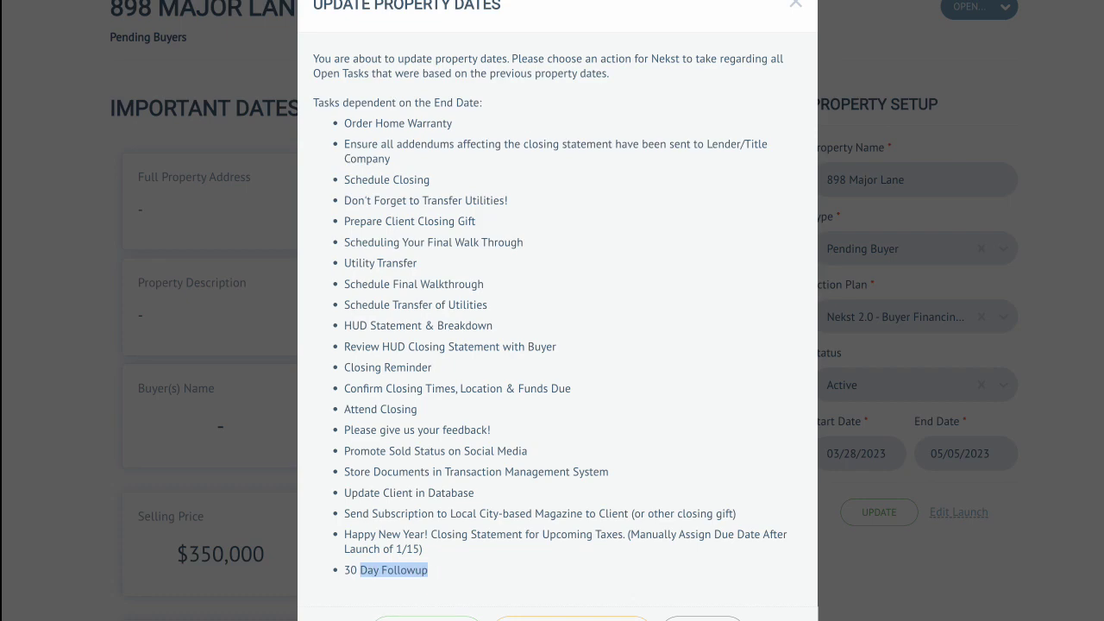
pyautogui.click(428, 620)
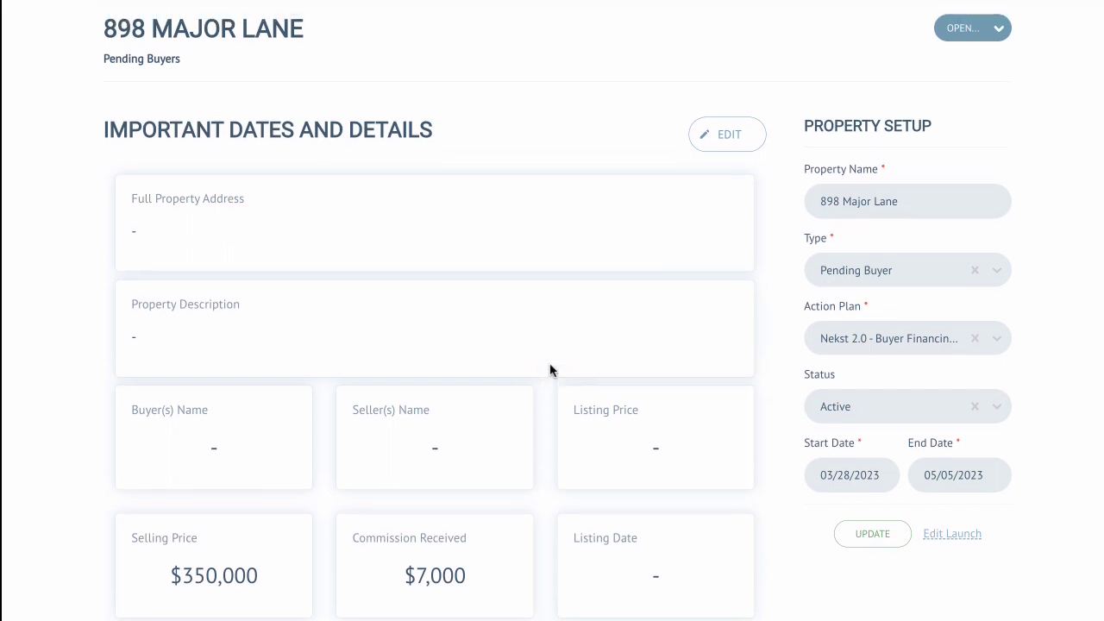
# Step: Examine the available action plan and status options in the property setup
pyautogui.scroll(-2, 656, 372)
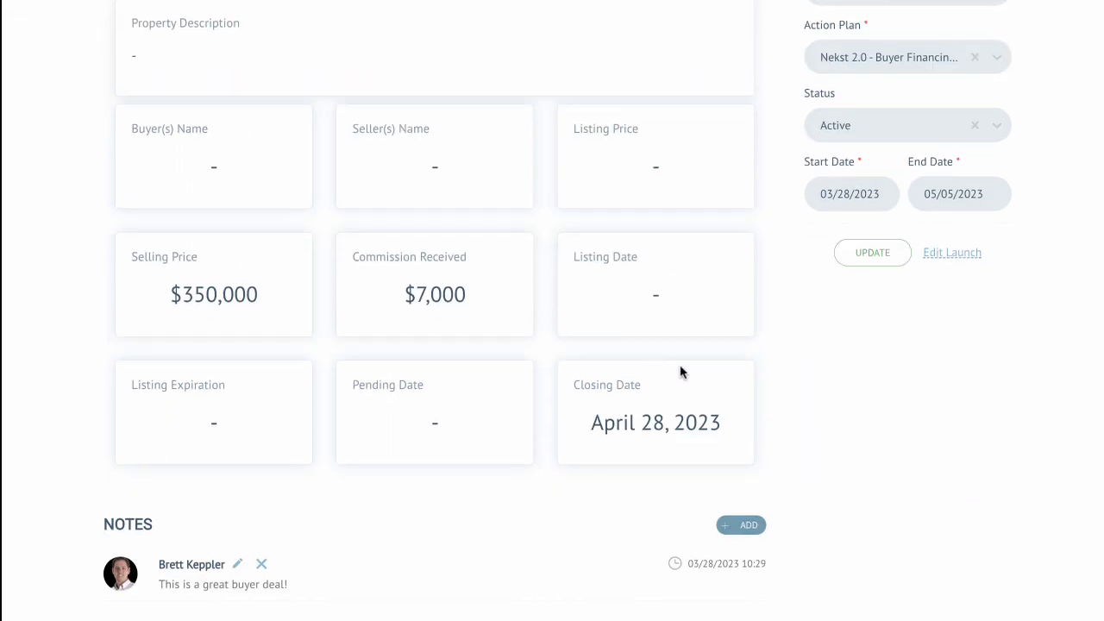
pyautogui.scroll(3, 682, 371)
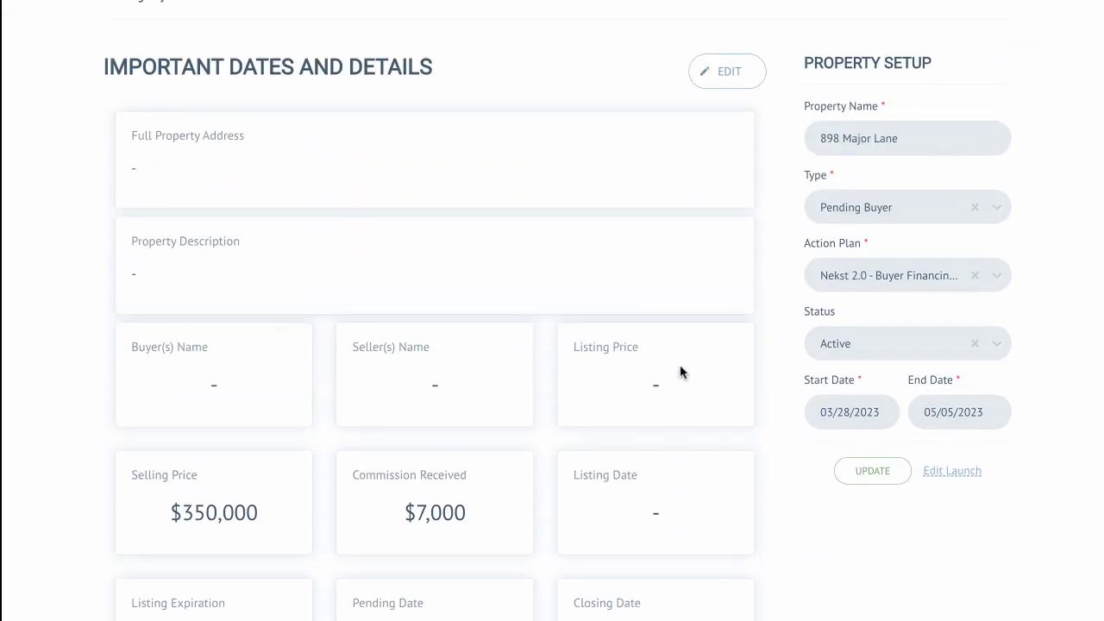
pyautogui.click(901, 278)
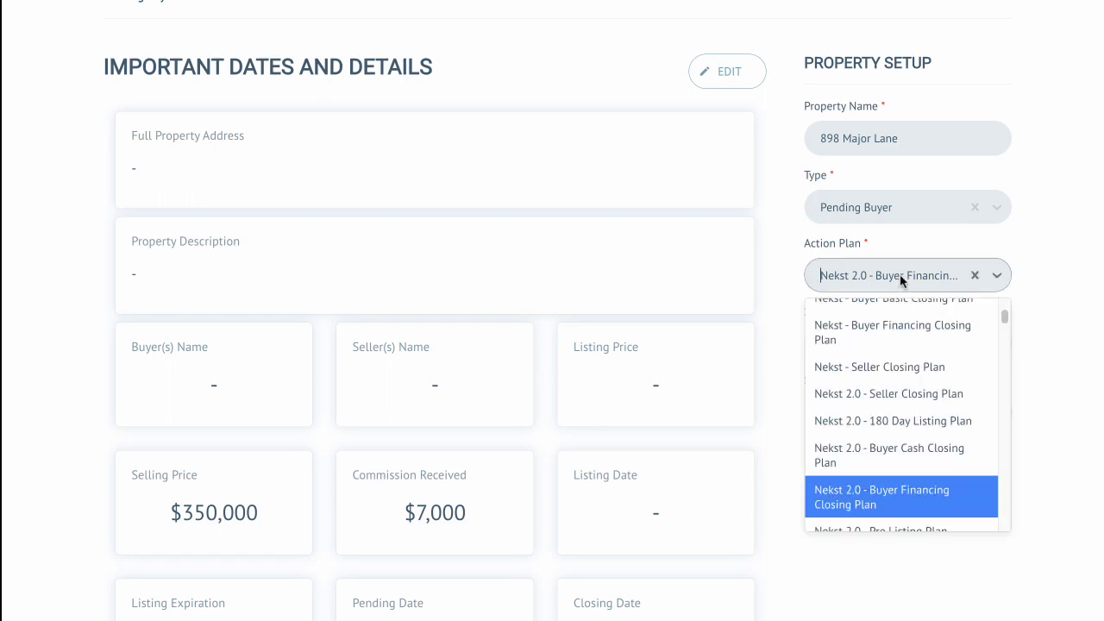
pyautogui.click(900, 277)
pyautogui.click(860, 342)
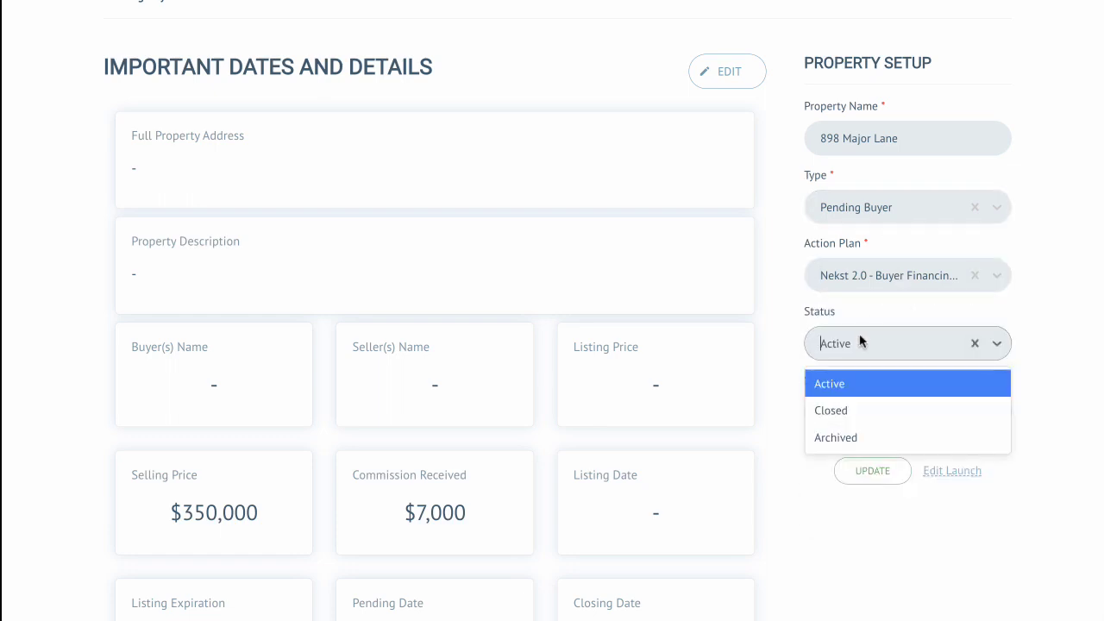
pyautogui.click(865, 381)
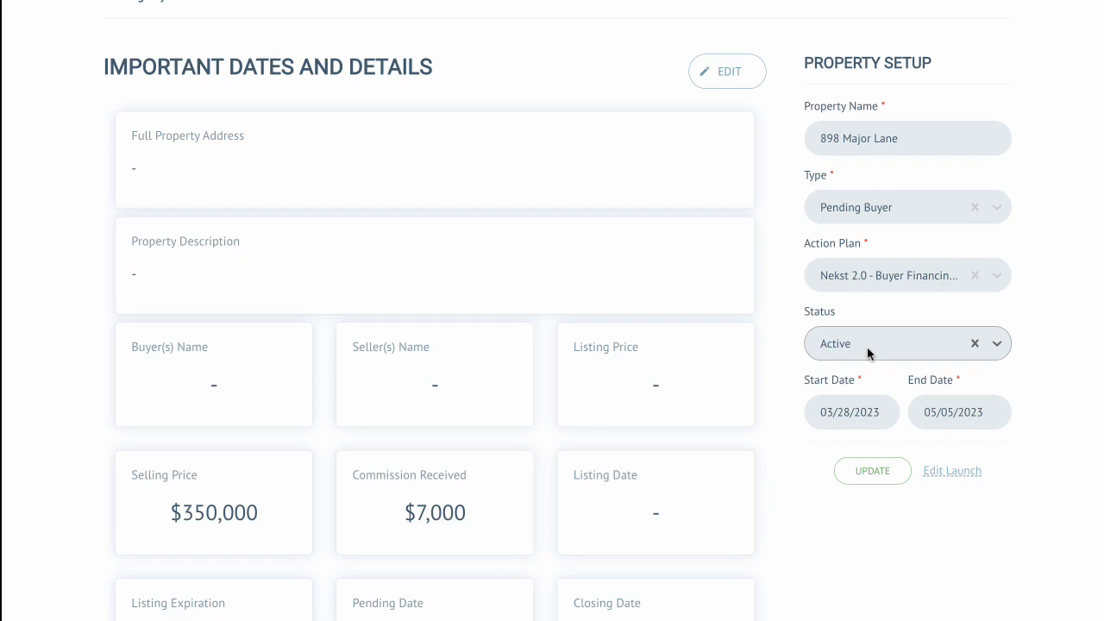
# Step: Open the property's calendar
pyautogui.scroll(2, 868, 353)
pyautogui.click(973, 126)
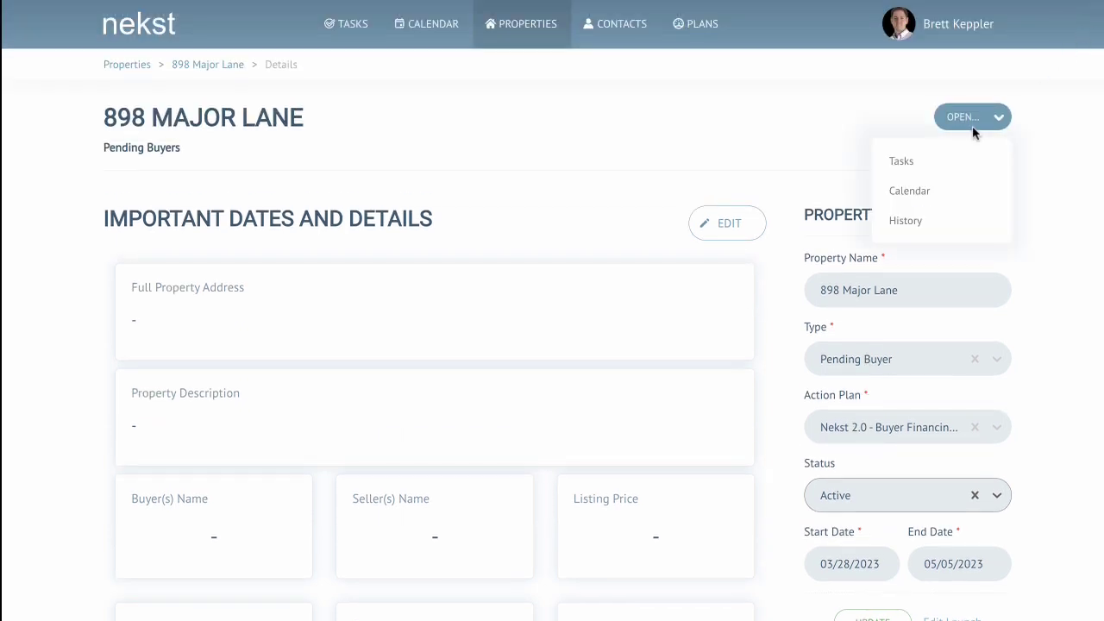
pyautogui.click(916, 200)
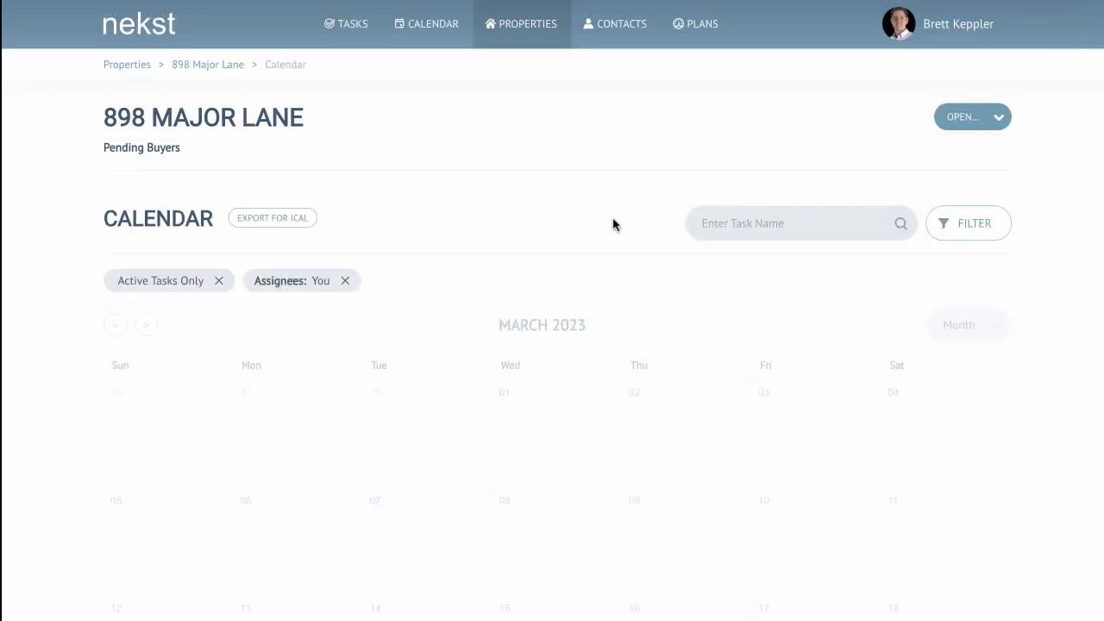
# Step: Move the property calendar forward to April 2023
pyautogui.scroll(-1, 612, 222)
pyautogui.scroll(-3, 612, 224)
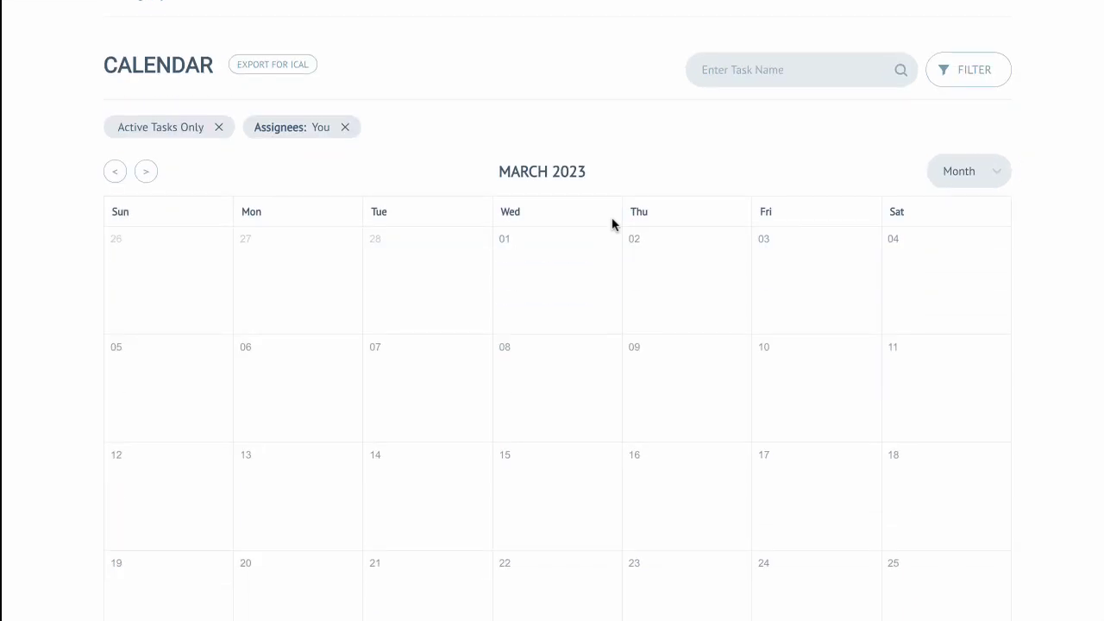
pyautogui.scroll(2, 612, 224)
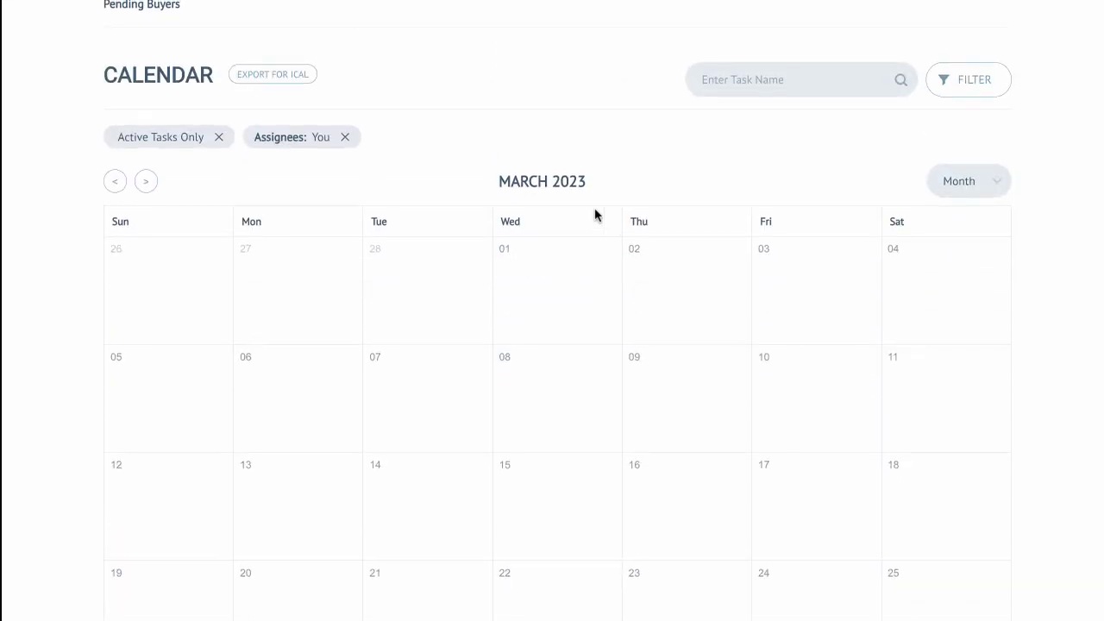
pyautogui.click(936, 177)
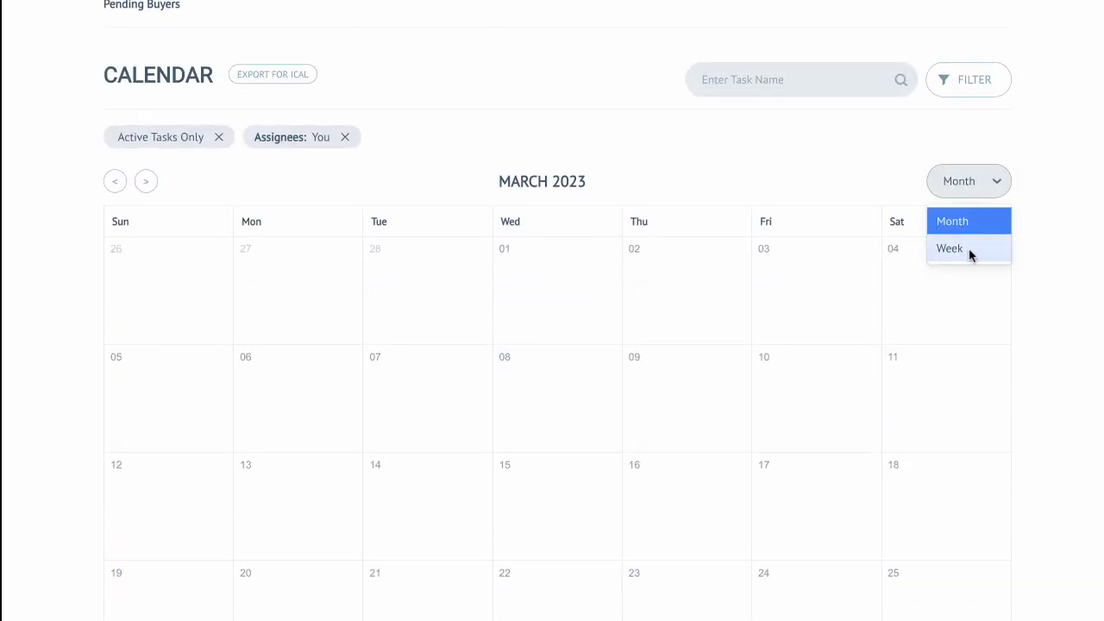
pyautogui.click(991, 170)
pyautogui.click(146, 181)
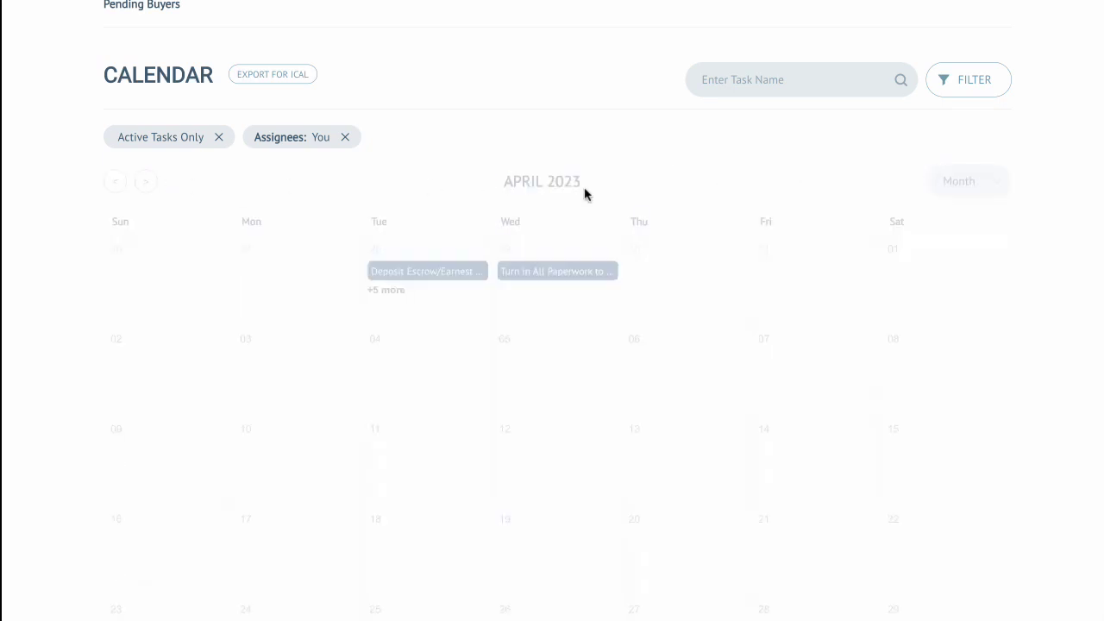
# Step: Switch the property calendar to week view
pyautogui.scroll(-1, 744, 194)
pyautogui.scroll(-1, 748, 207)
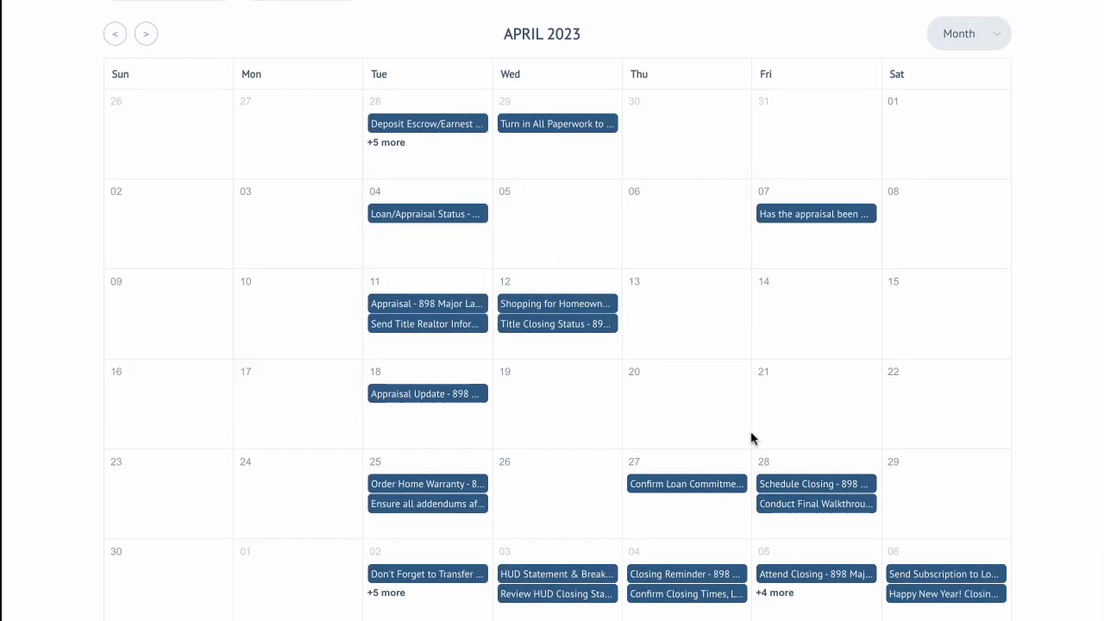
pyautogui.scroll(2, 741, 341)
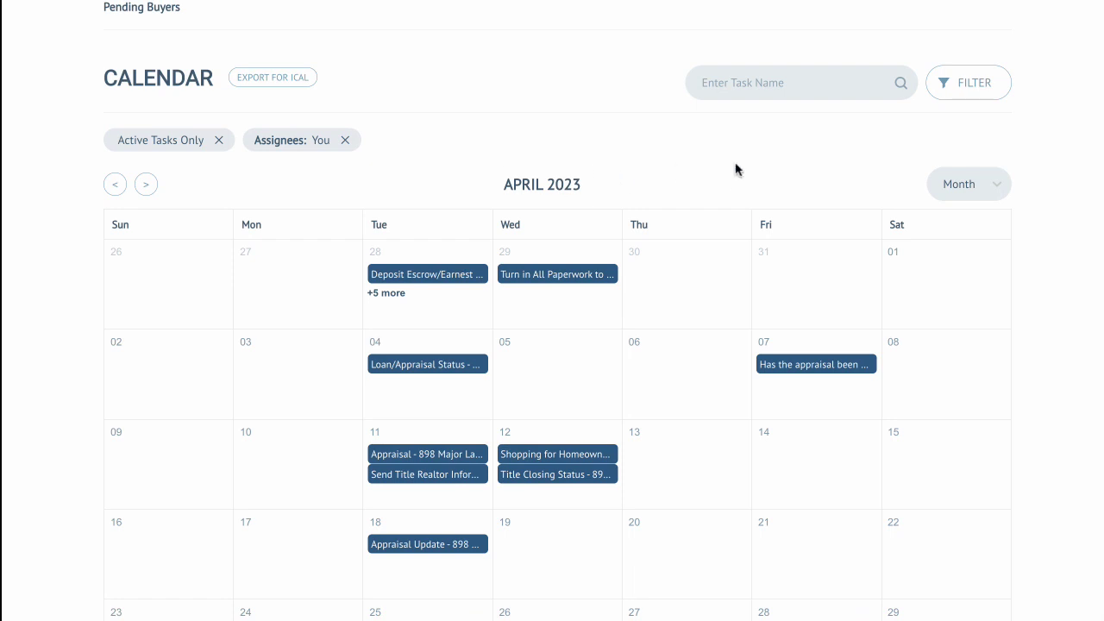
pyautogui.click(988, 182)
pyautogui.click(969, 252)
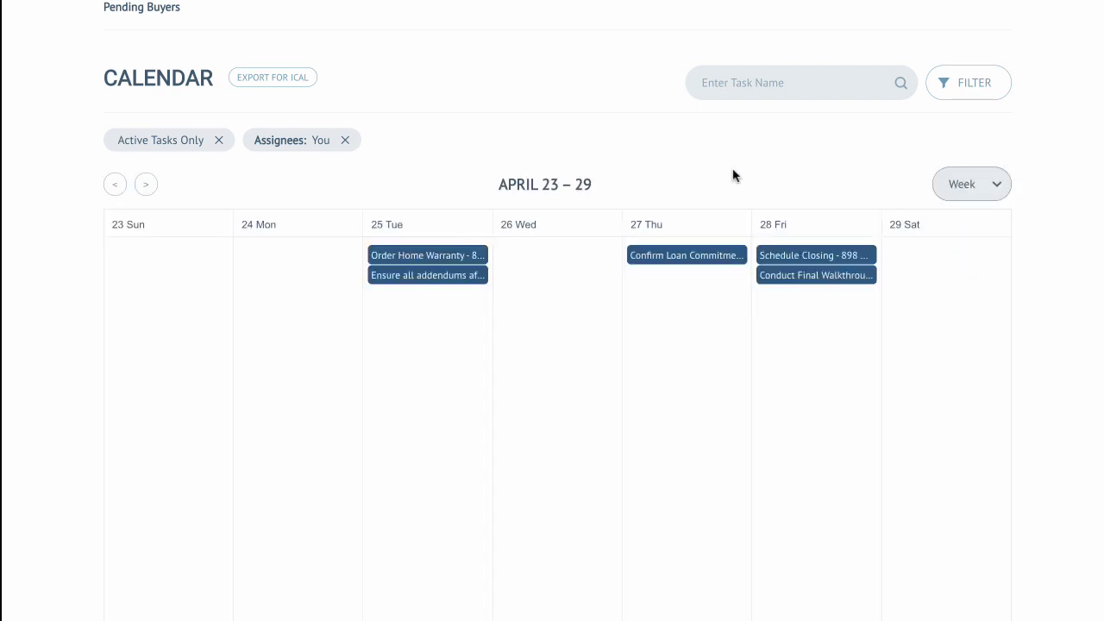
# Step: Open the iCal export addresses for the property calendar, select the All Tasks link, and close the dialog
pyautogui.scroll(-1, 662, 142)
pyautogui.scroll(2, 662, 143)
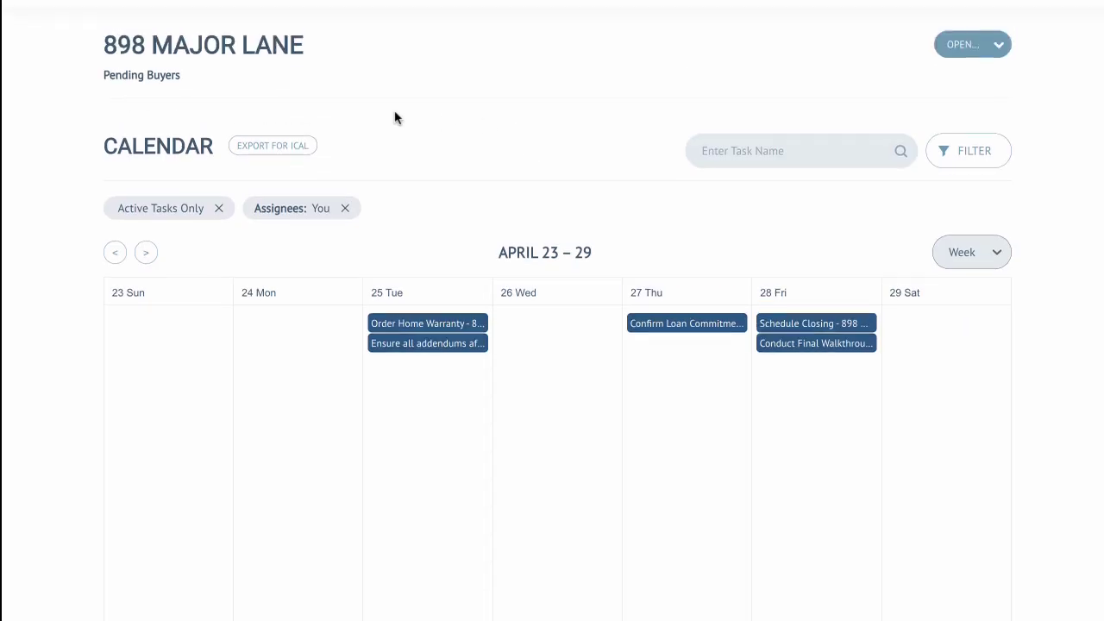
pyautogui.click(271, 145)
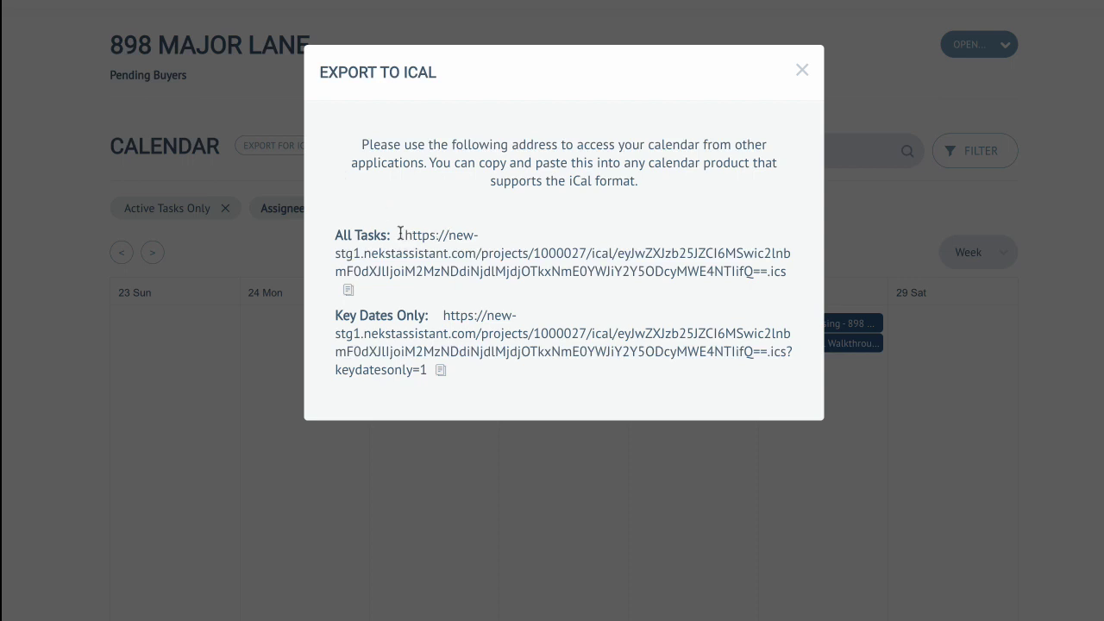
pyautogui.moveTo(399, 233); pyautogui.dragTo(795, 281)
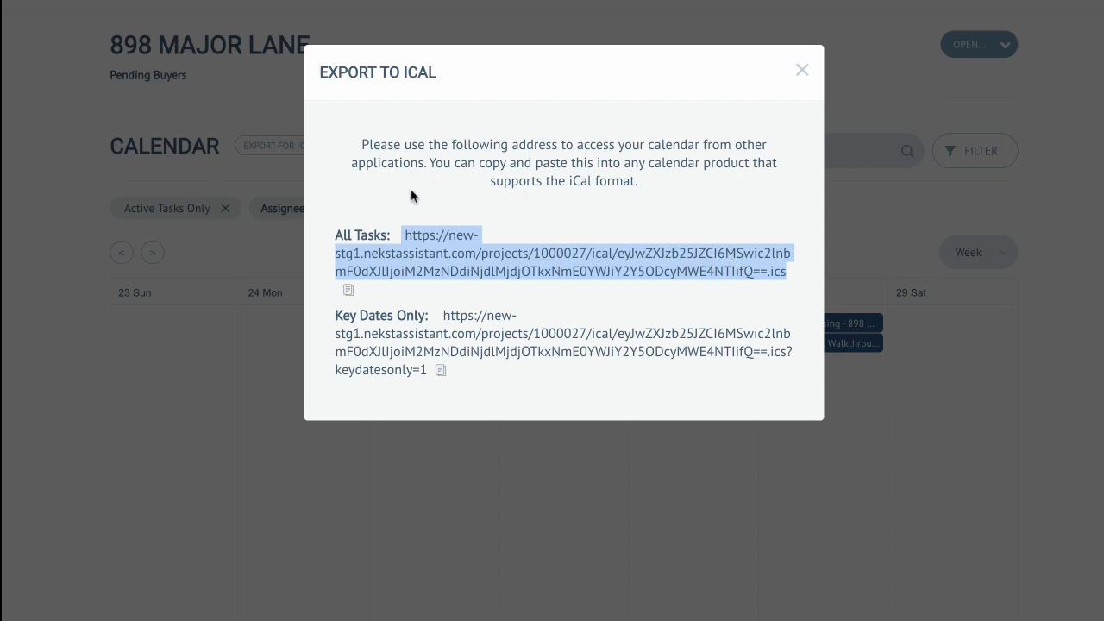
pyautogui.click(802, 73)
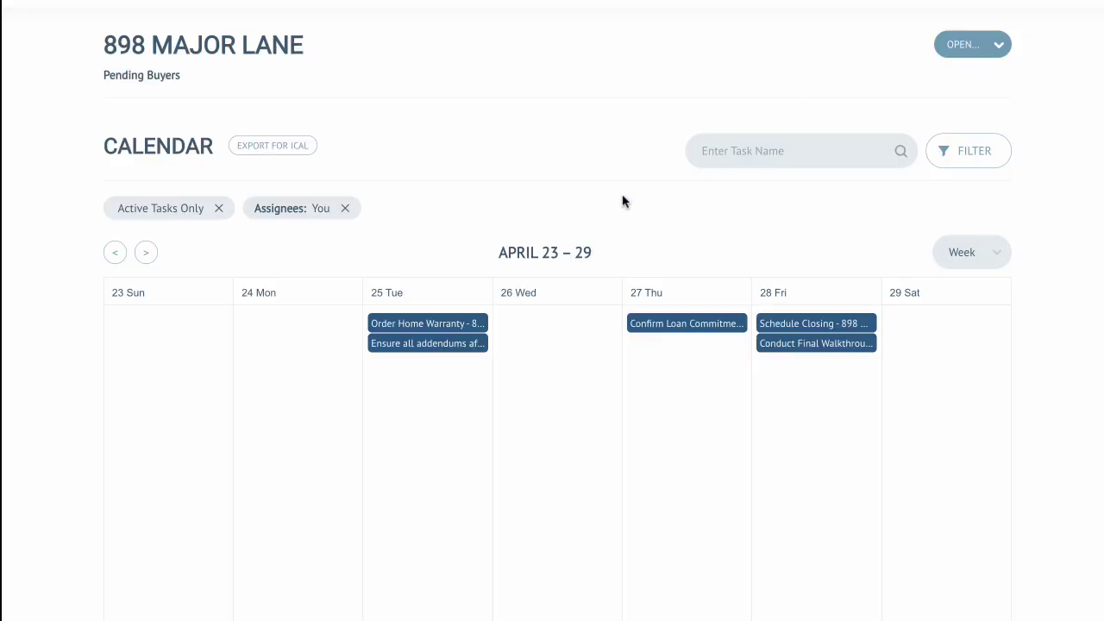
# Step: Open the property's history, review its entries, and search the history for HOA
pyautogui.click(988, 50)
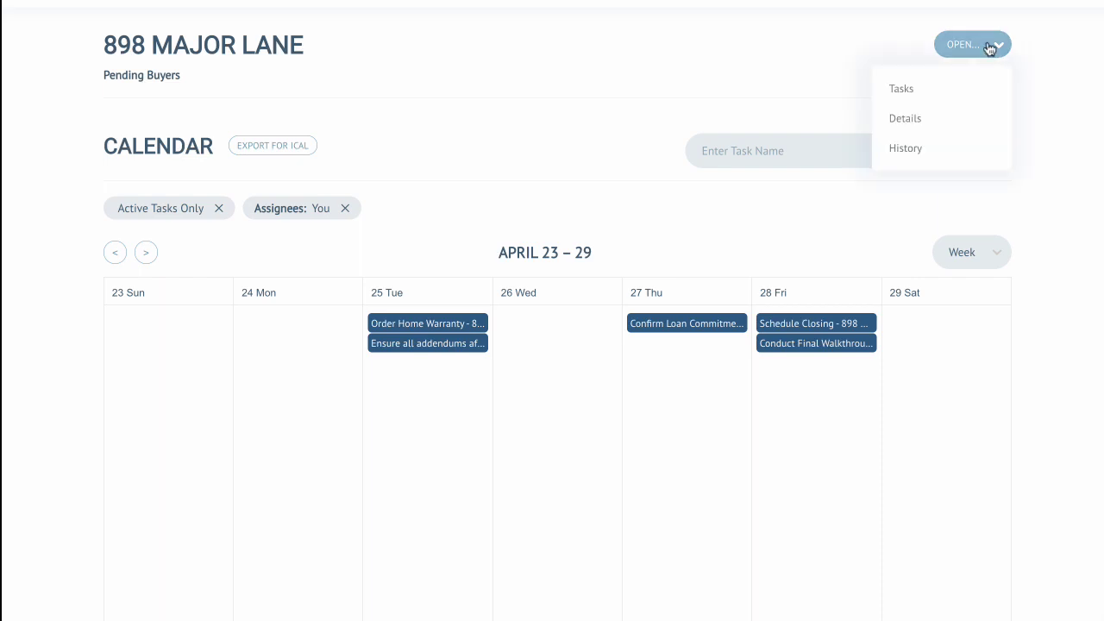
pyautogui.click(909, 151)
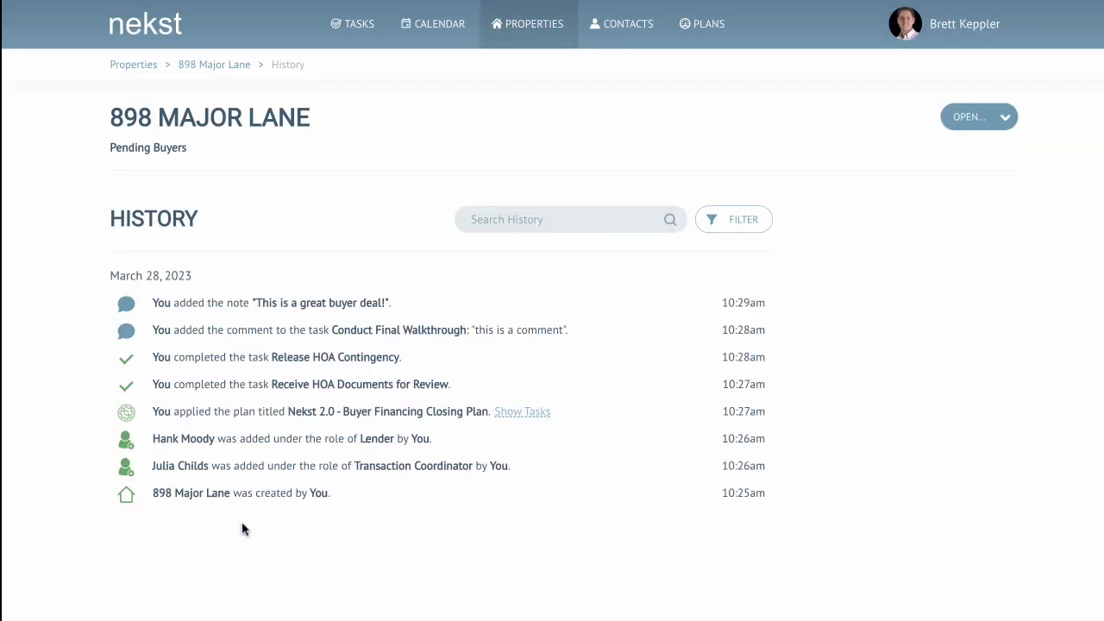
pyautogui.moveTo(248, 491); pyautogui.dragTo(315, 494)
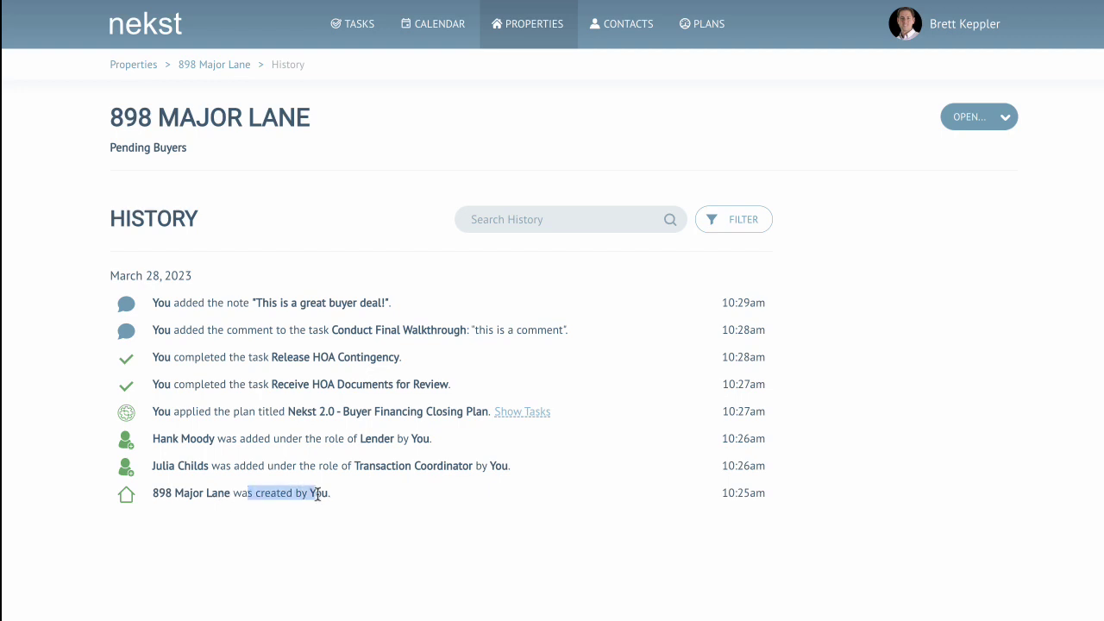
pyautogui.moveTo(221, 385); pyautogui.dragTo(364, 381)
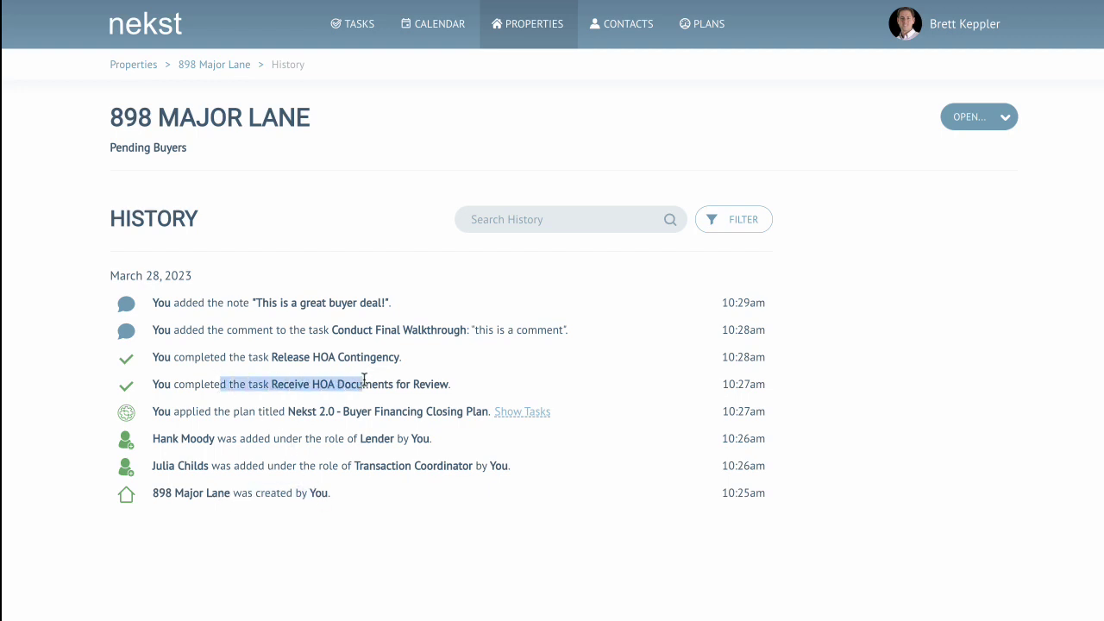
pyautogui.moveTo(290, 329); pyautogui.dragTo(504, 325)
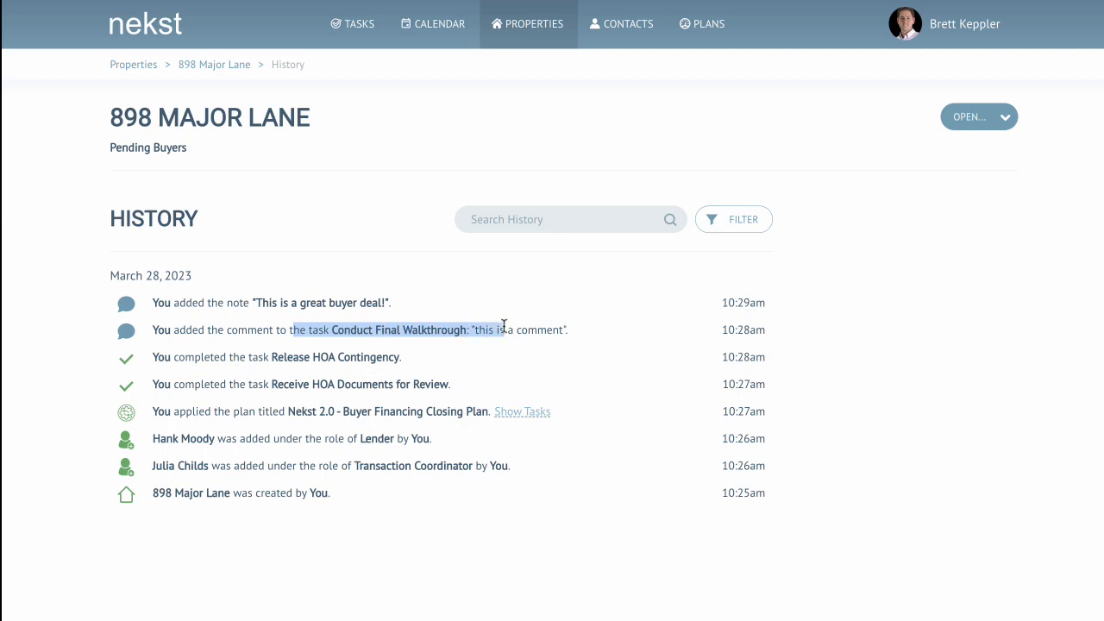
pyautogui.click(558, 215)
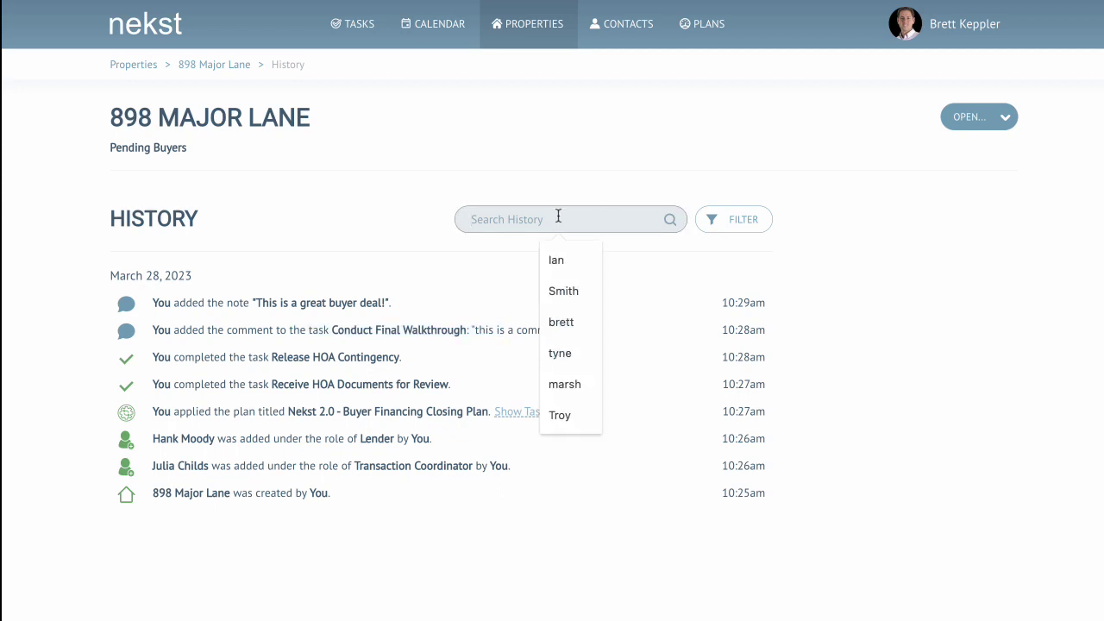
pyautogui.write('HOA')
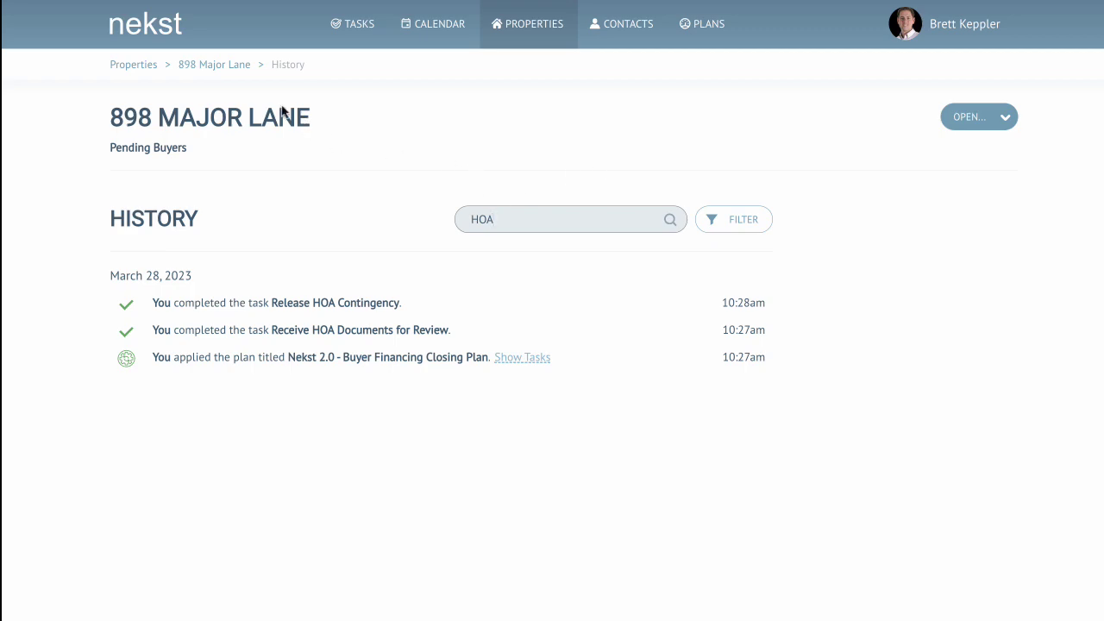
pyautogui.click(226, 66)
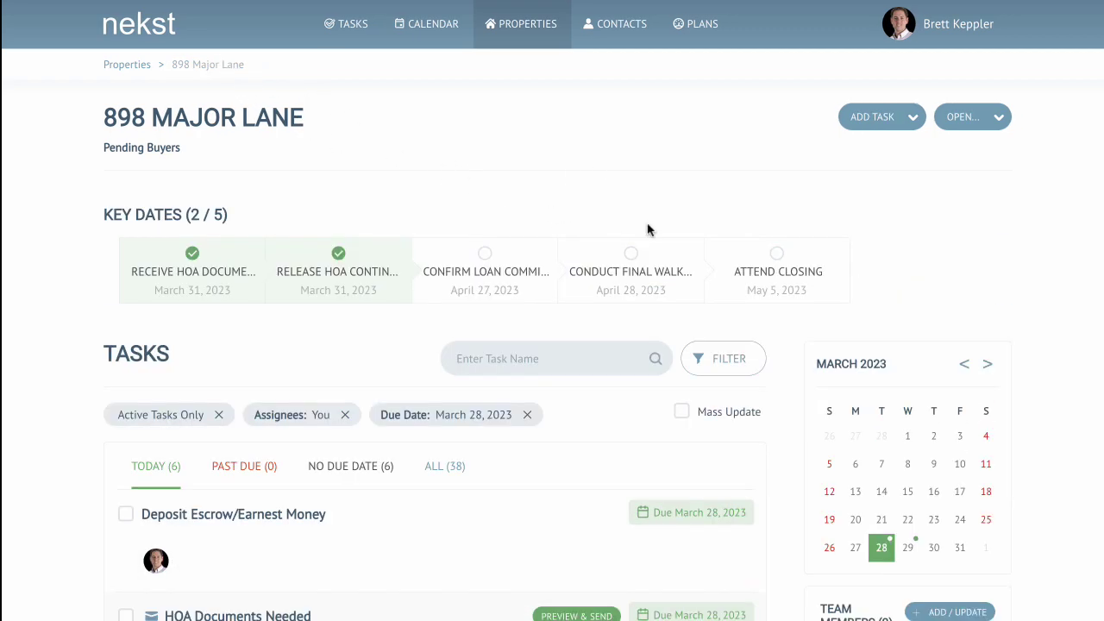
pyautogui.scroll(-5, 649, 229)
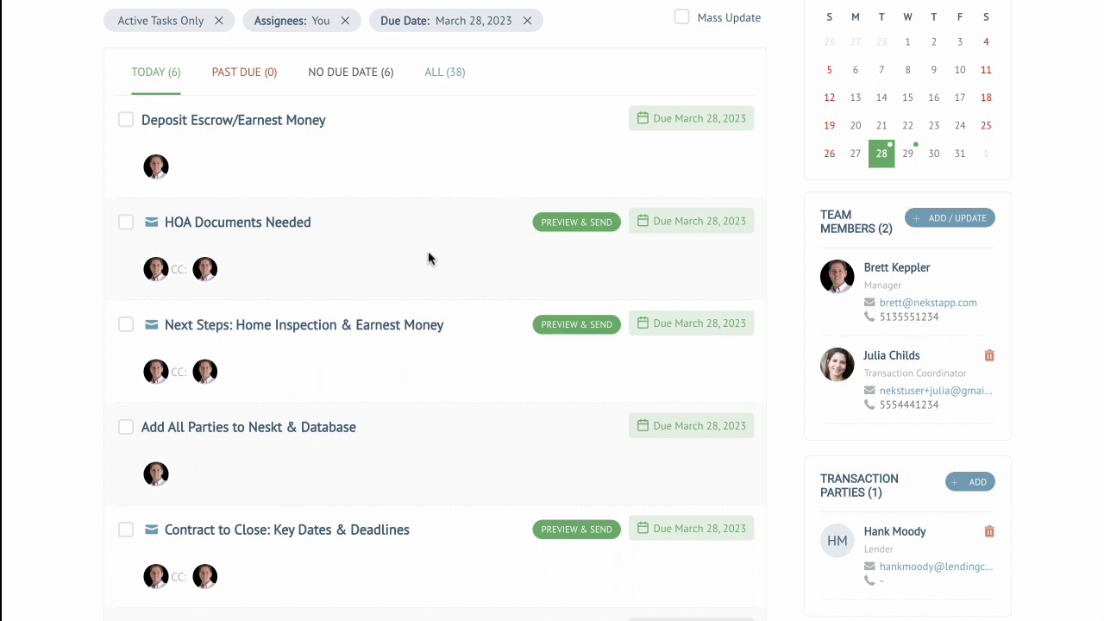
pyautogui.scroll(-2, 429, 259)
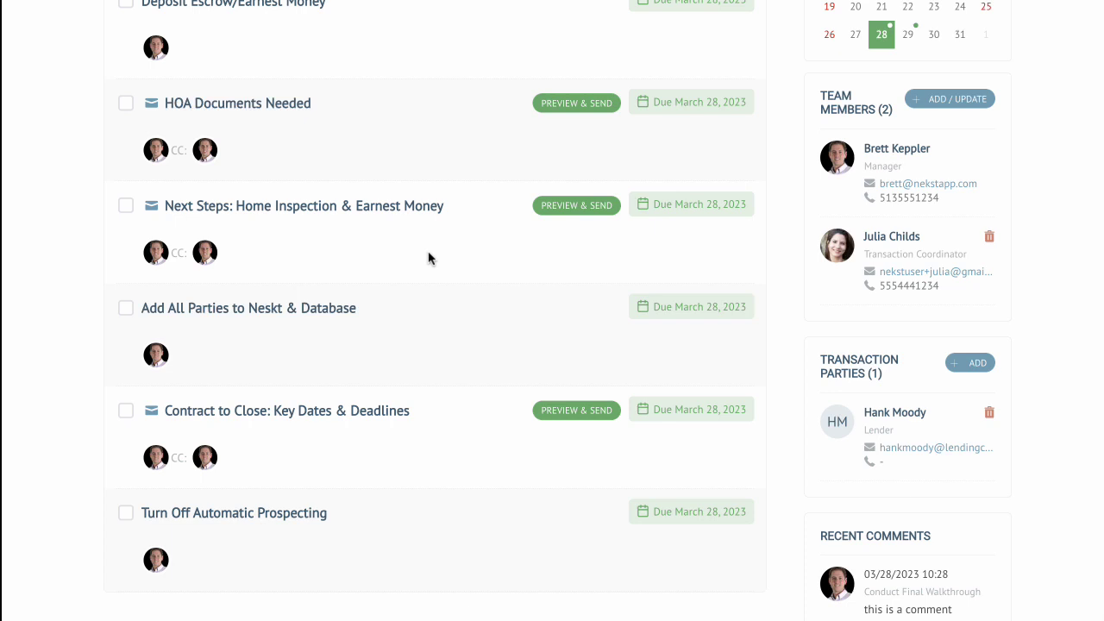